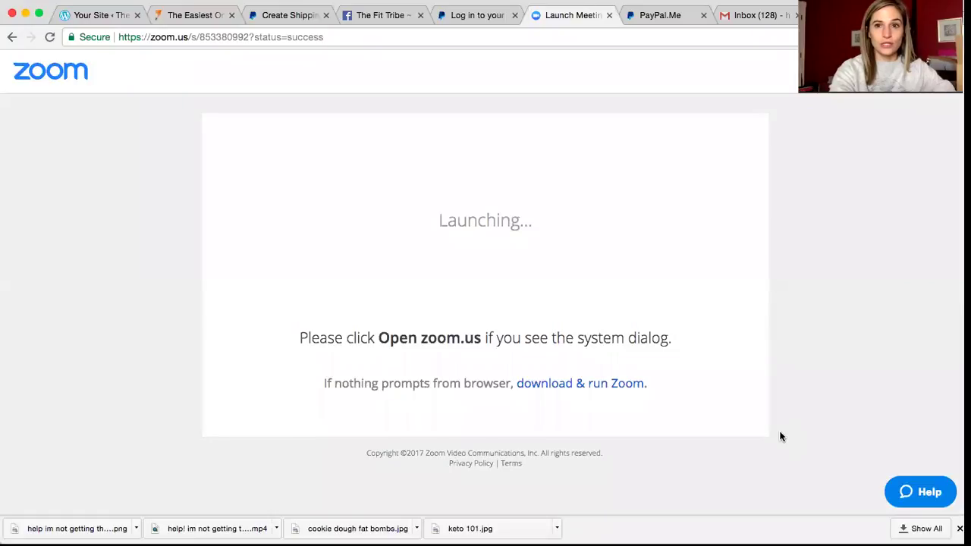
Step: Switch to the JotForm My Forms page listing the Ketone Experience Packs form
click(212, 16)
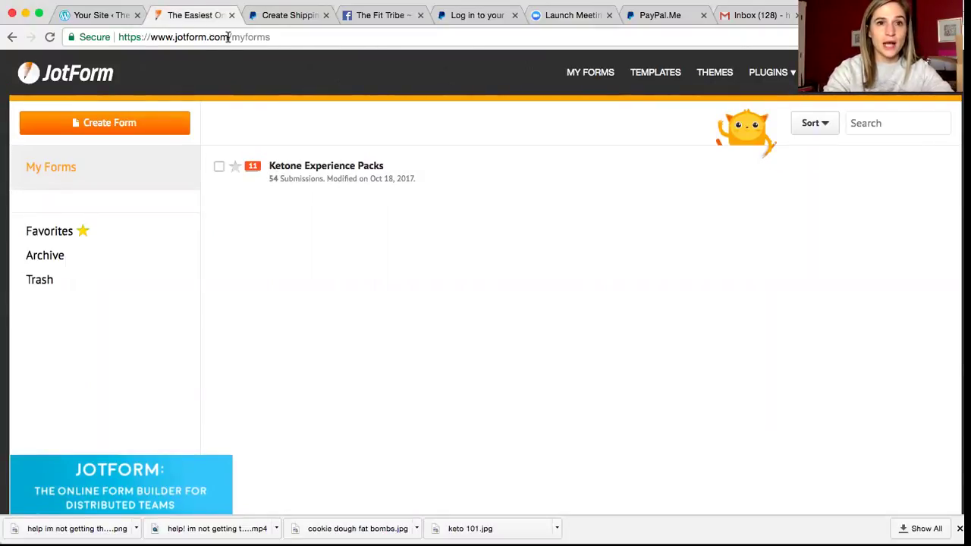
Step: Create a new form from the Product Order Form template and open it in the builder
click(140, 128)
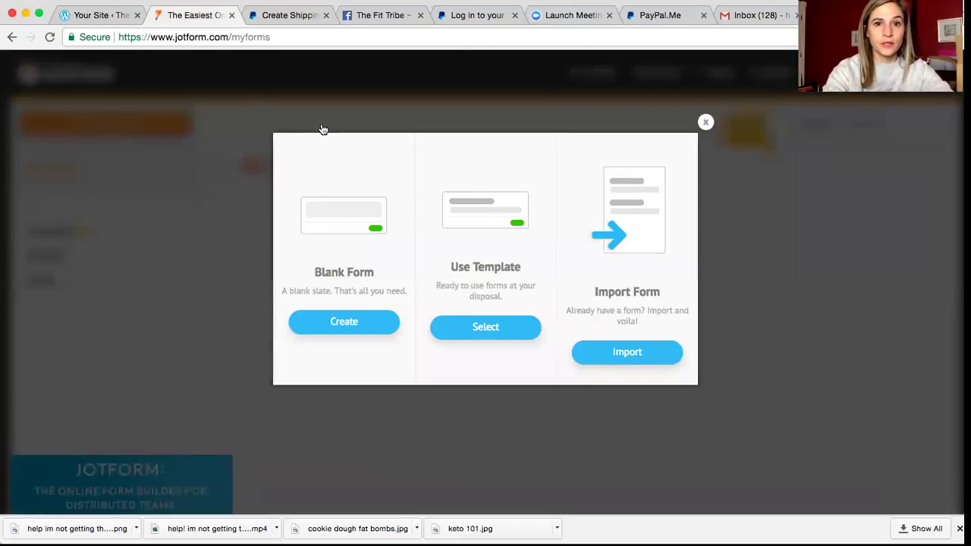
click(489, 334)
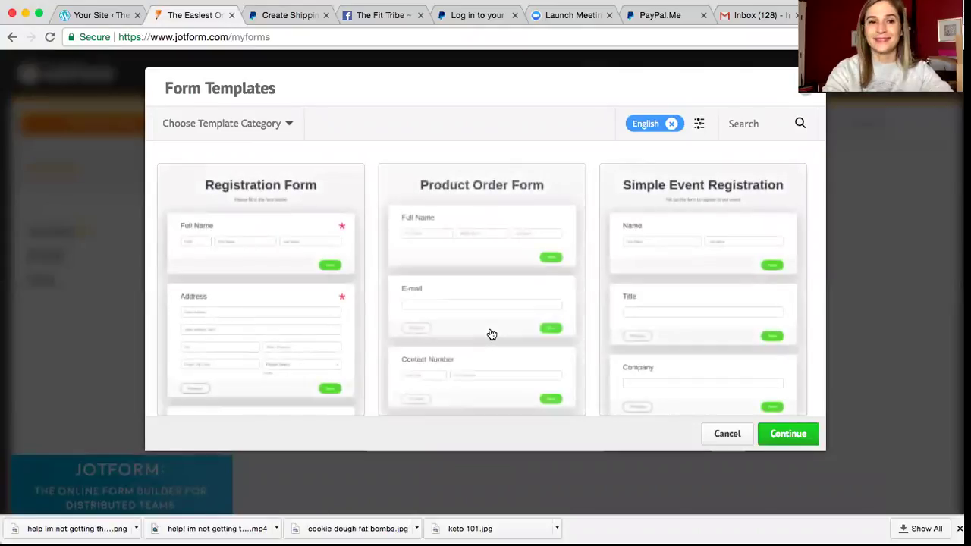
mouse_move(481, 289)
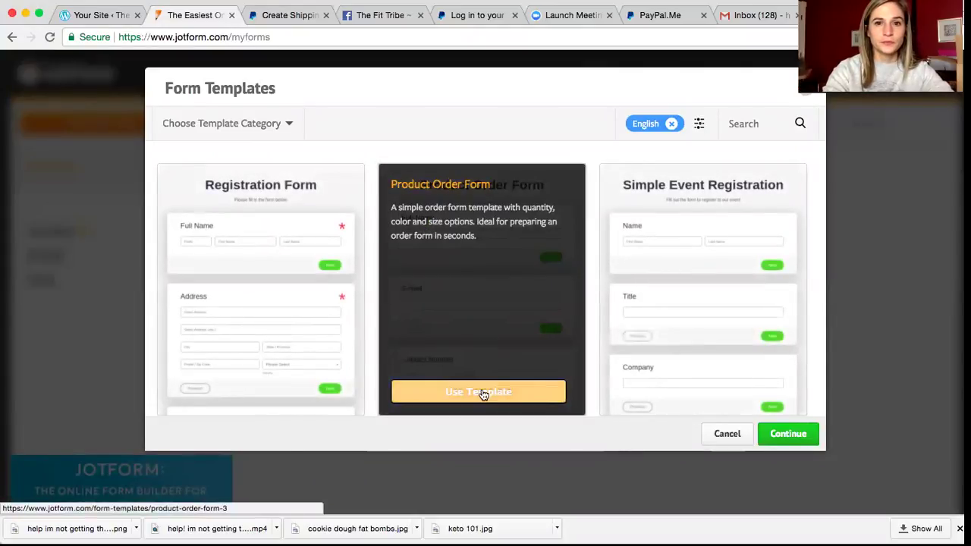
click(482, 393)
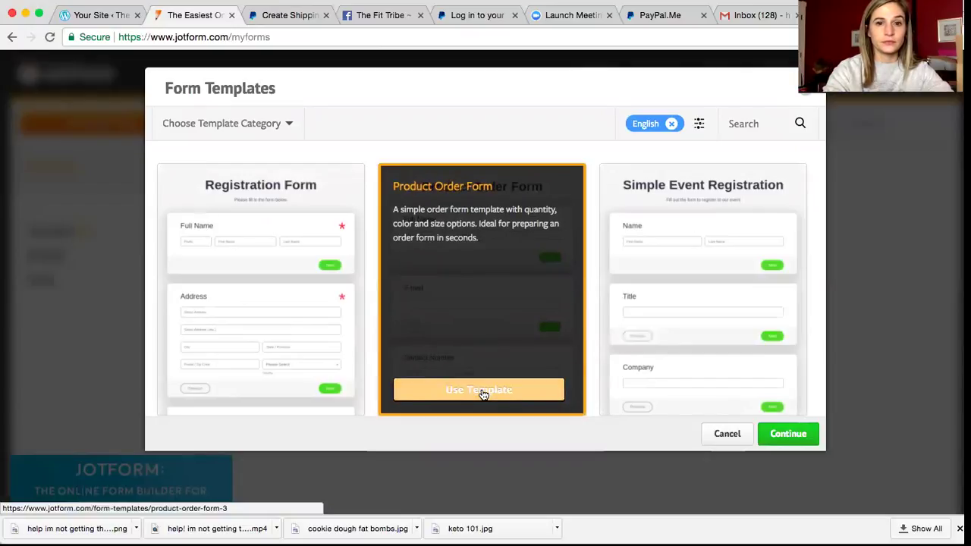
click(482, 392)
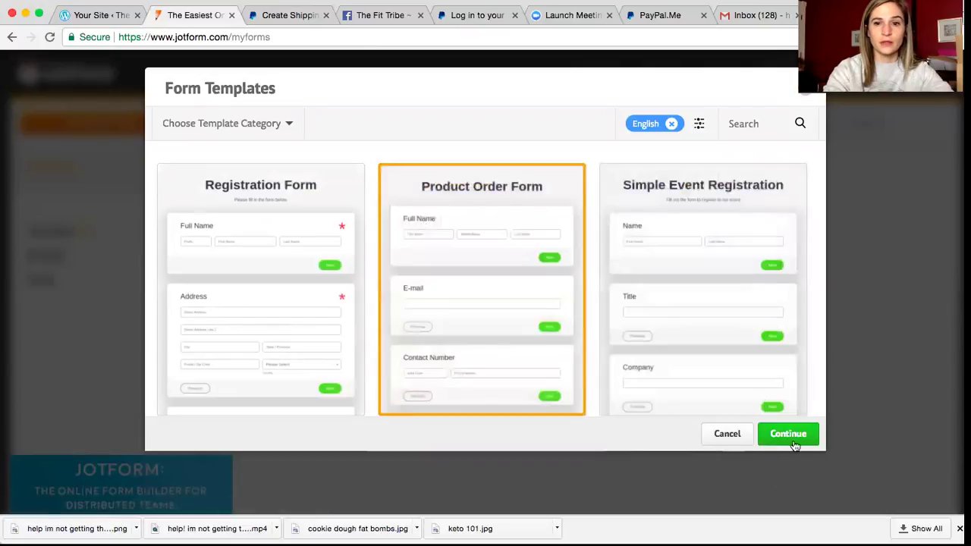
click(802, 442)
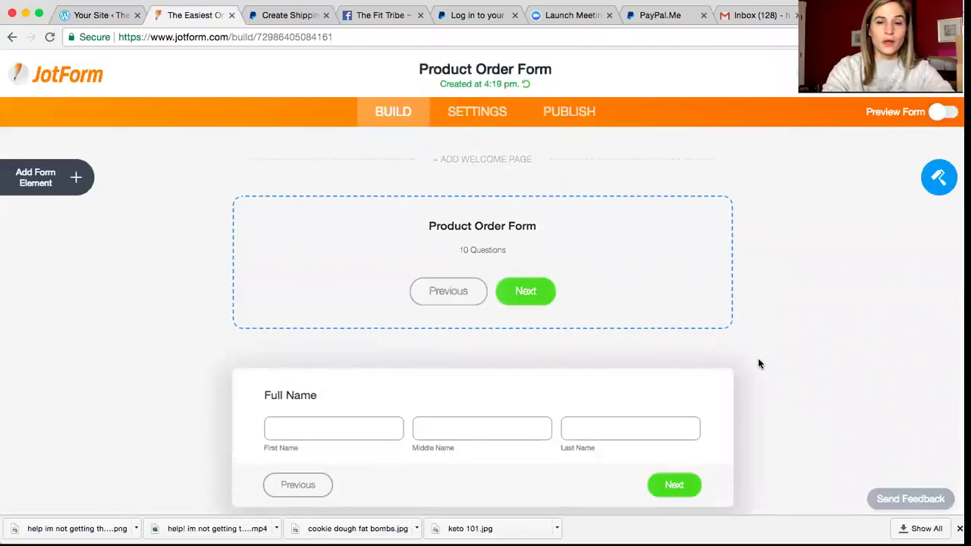
scroll(749, 359, down, 4)
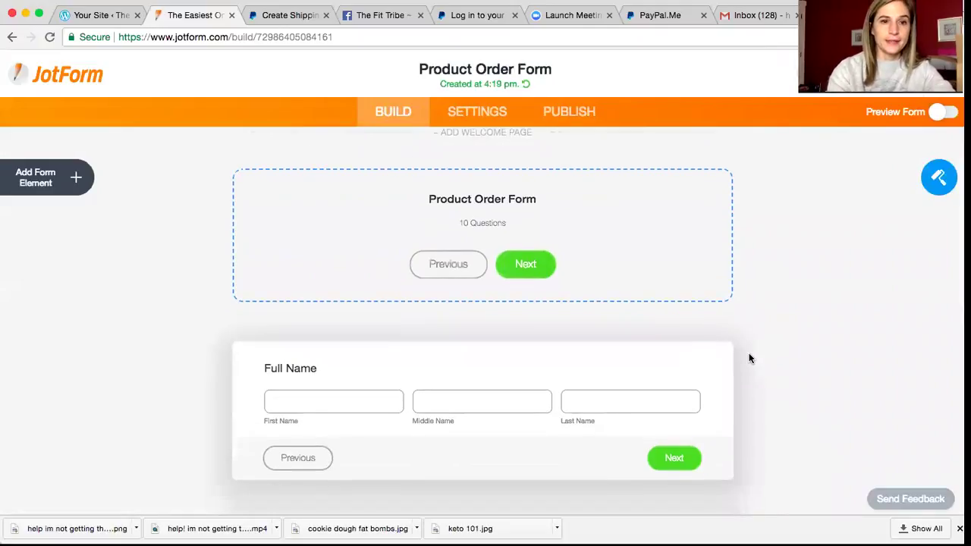
scroll(749, 359, down, 3)
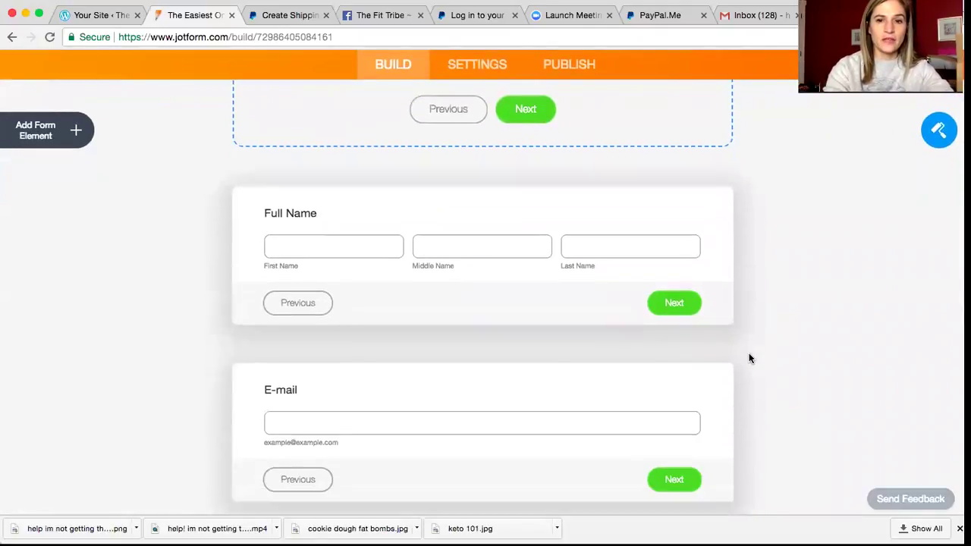
scroll(749, 358, down, 7)
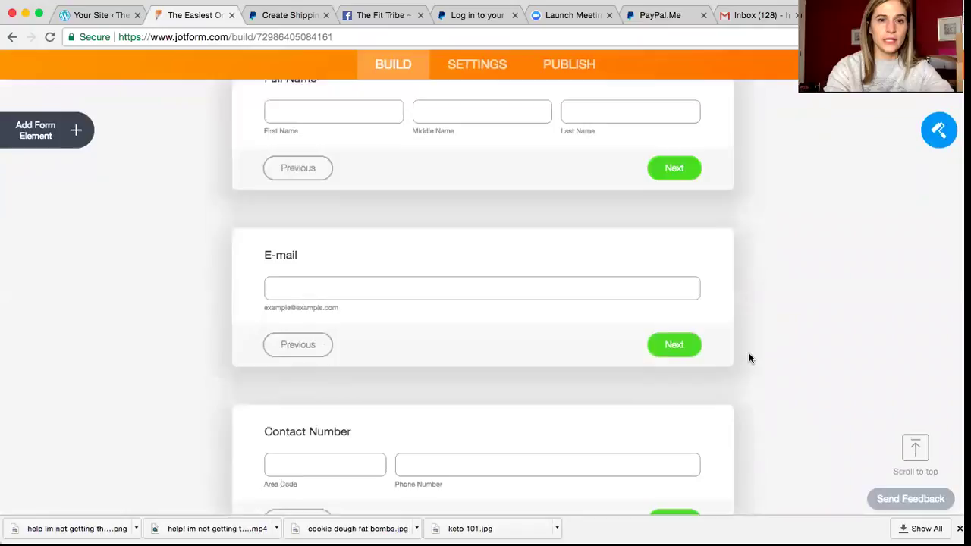
scroll(750, 359, down, 8)
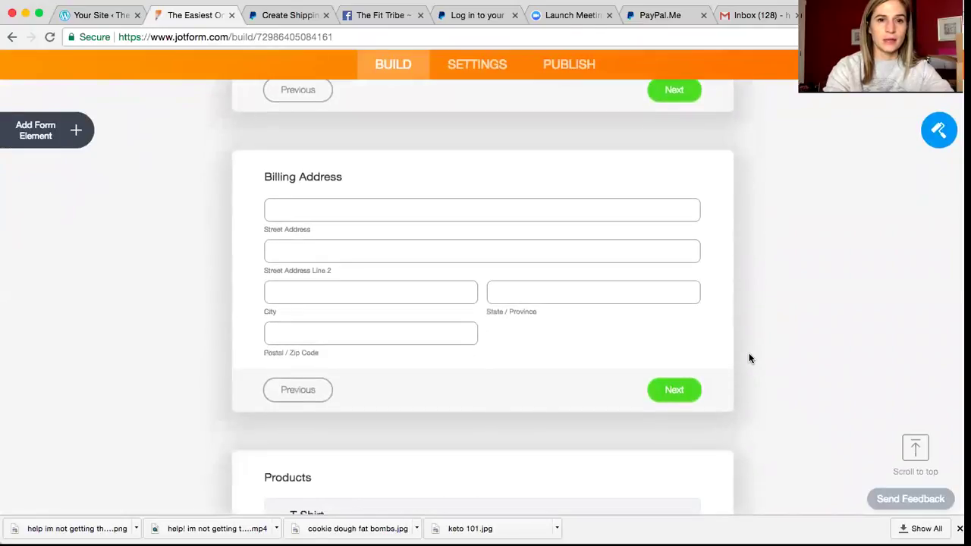
scroll(749, 359, down, 8)
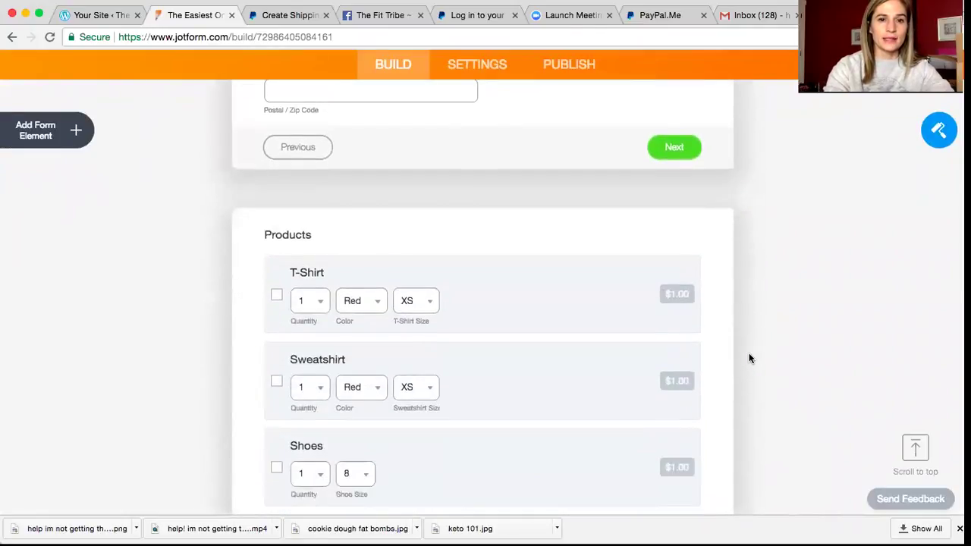
scroll(749, 358, down, 9)
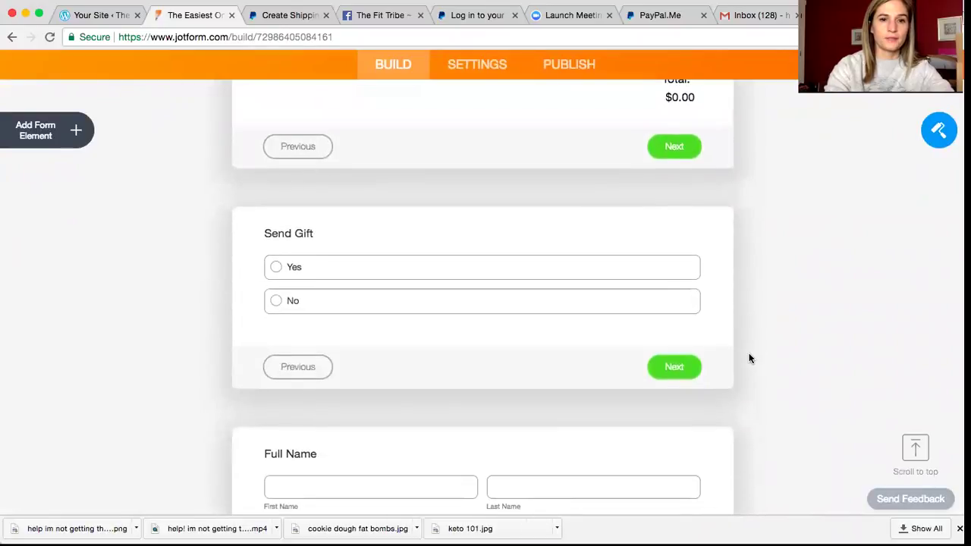
scroll(749, 359, down, 7)
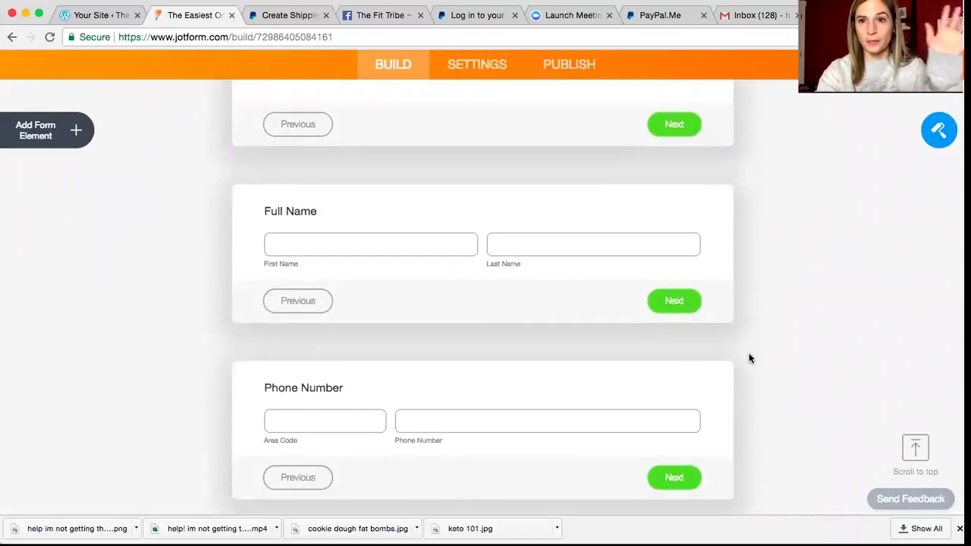
scroll(750, 359, up, 6)
scroll(749, 359, up, 2)
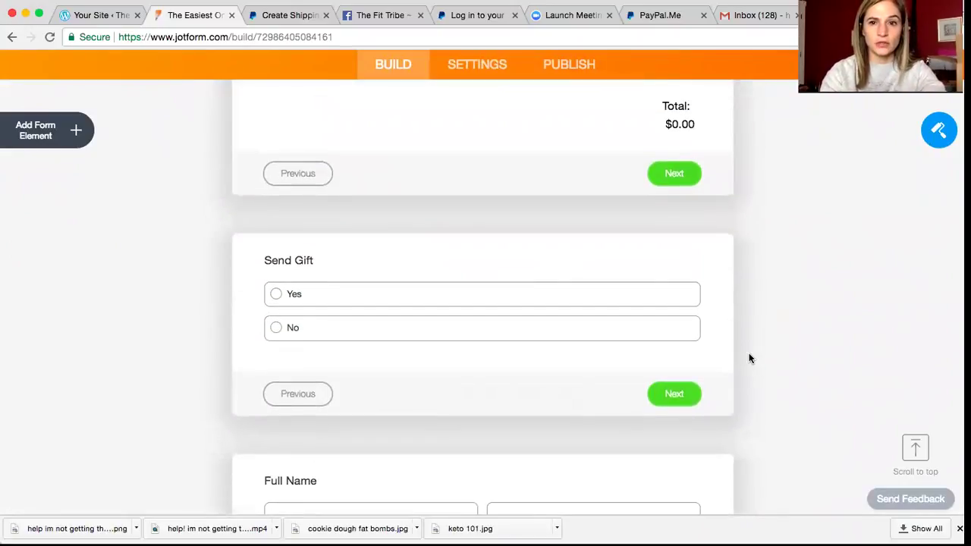
click(714, 341)
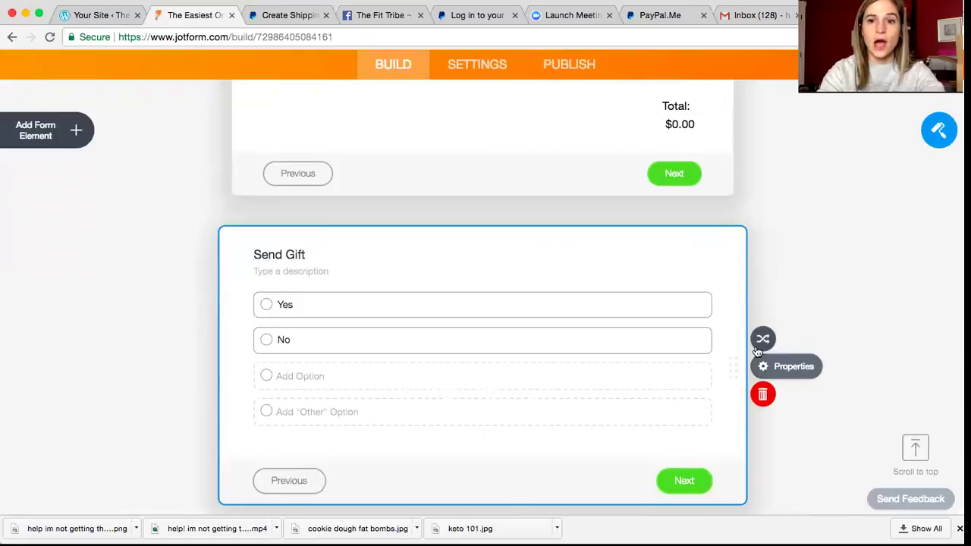
click(767, 402)
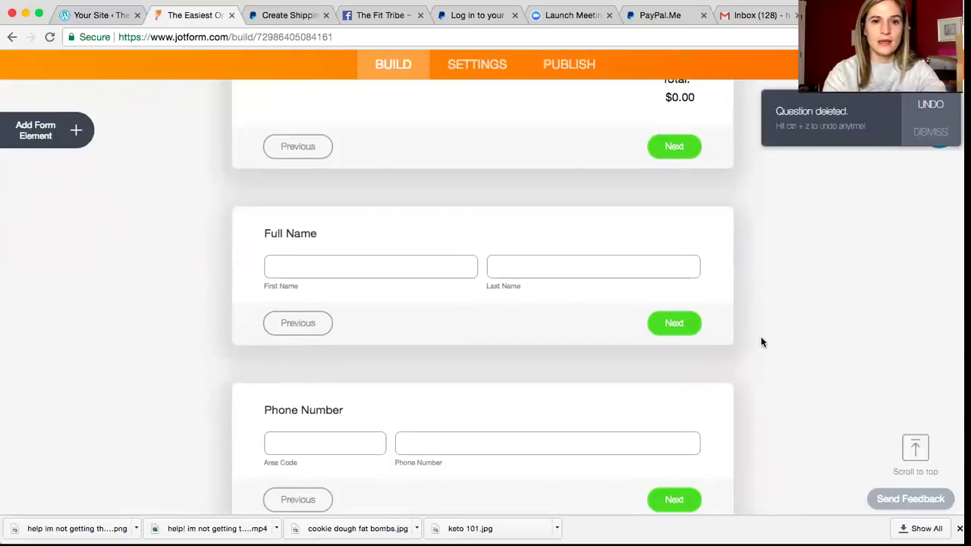
scroll(762, 342, up, 4)
scroll(762, 342, up, 15)
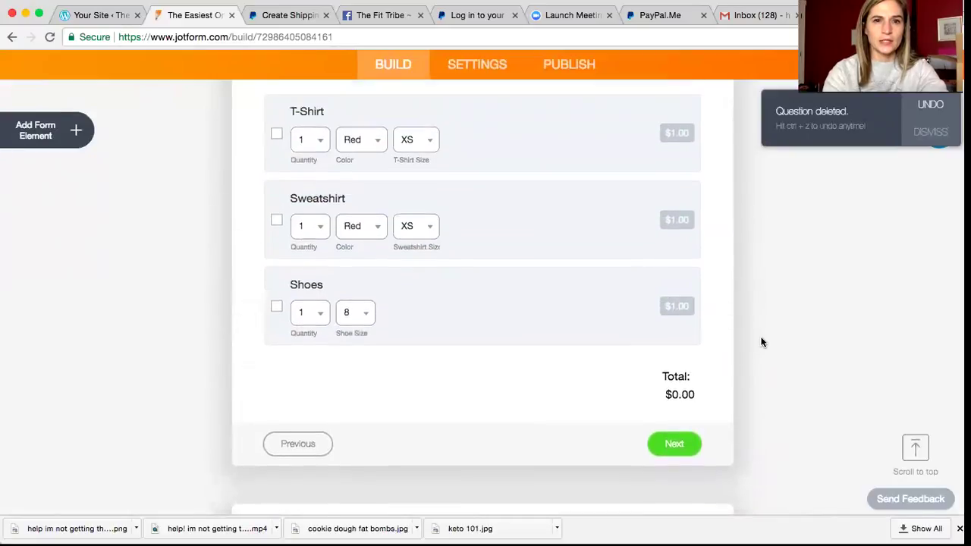
scroll(762, 342, up, 10)
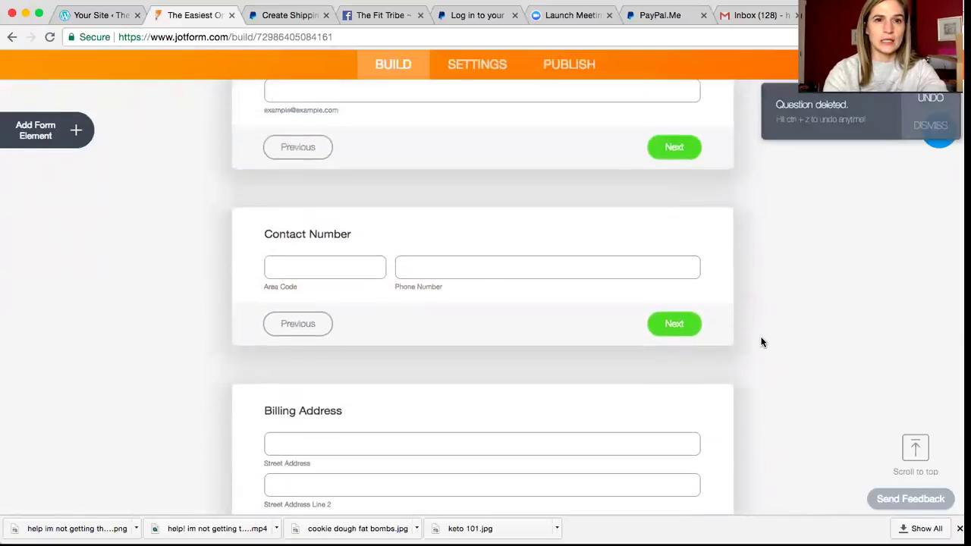
scroll(762, 342, up, 4)
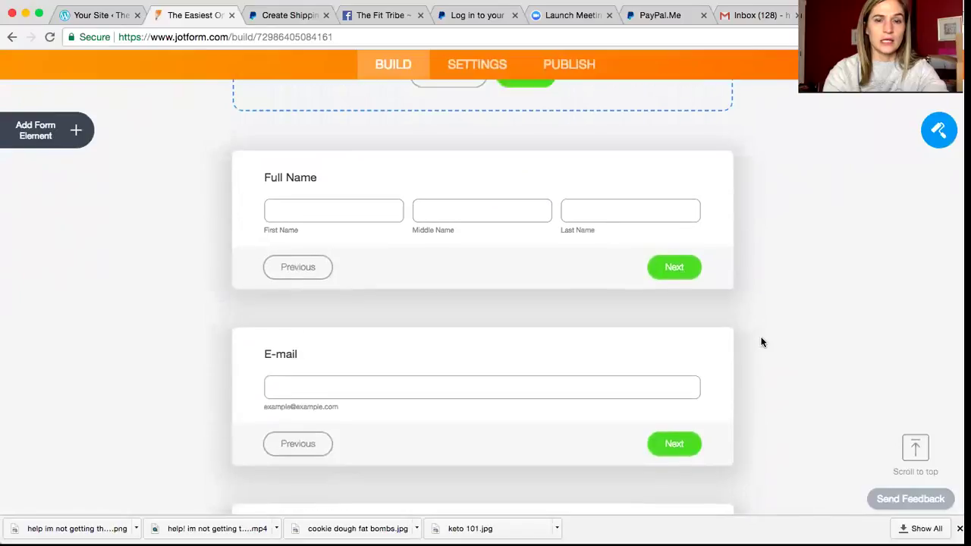
click(663, 225)
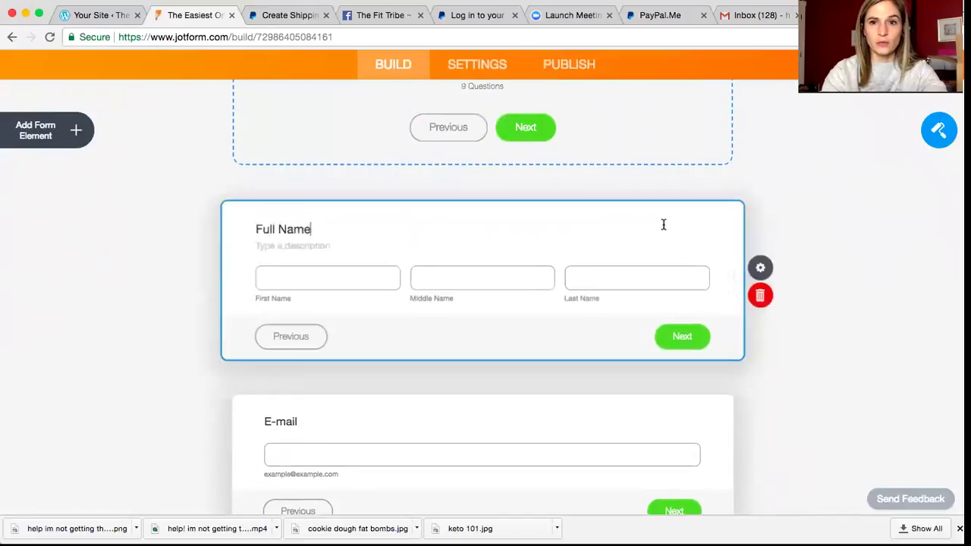
click(768, 297)
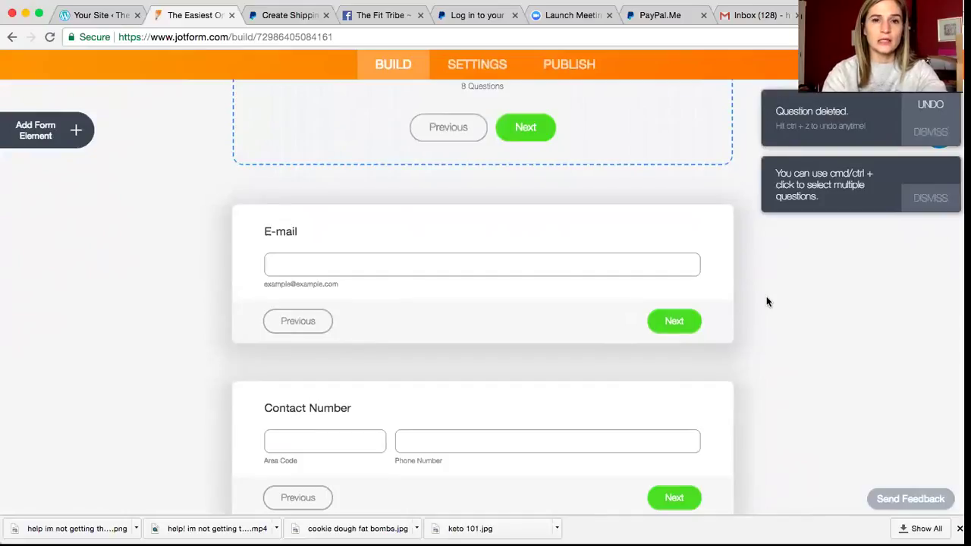
scroll(766, 302, down, 5)
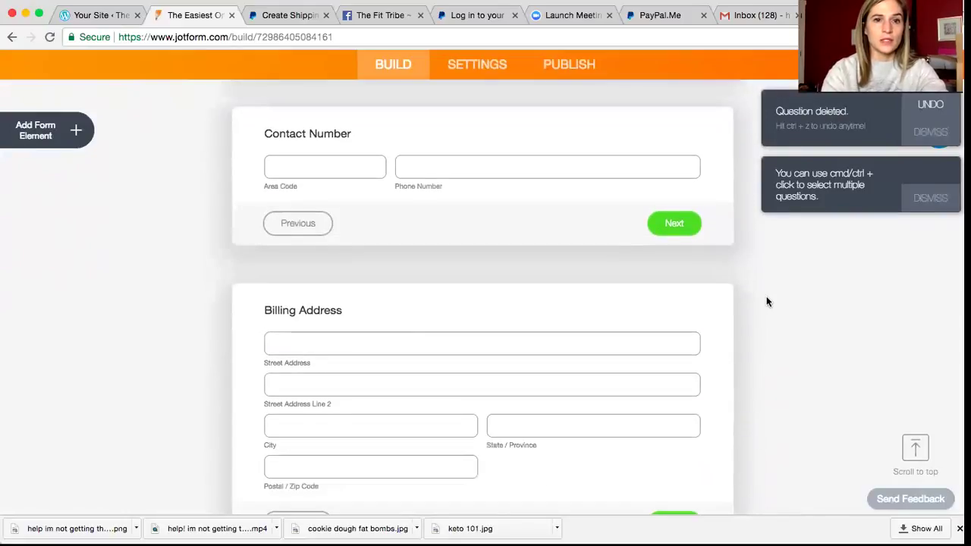
scroll(766, 302, down, 1)
scroll(765, 302, down, 4)
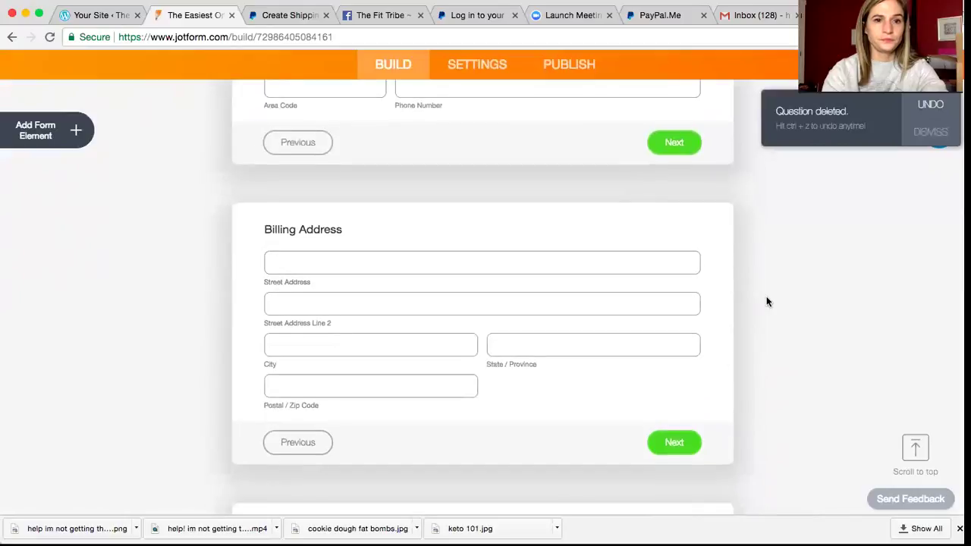
scroll(766, 302, up, 6)
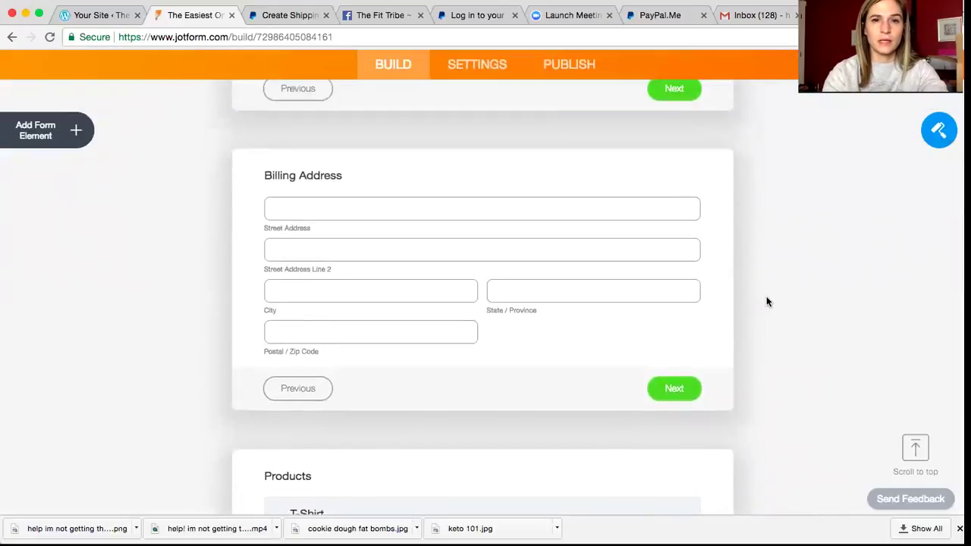
click(596, 235)
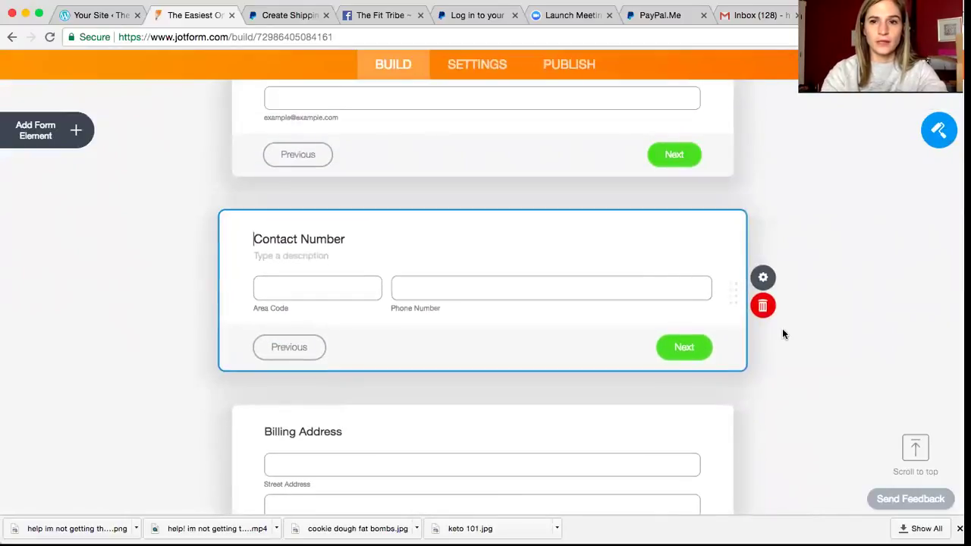
click(761, 305)
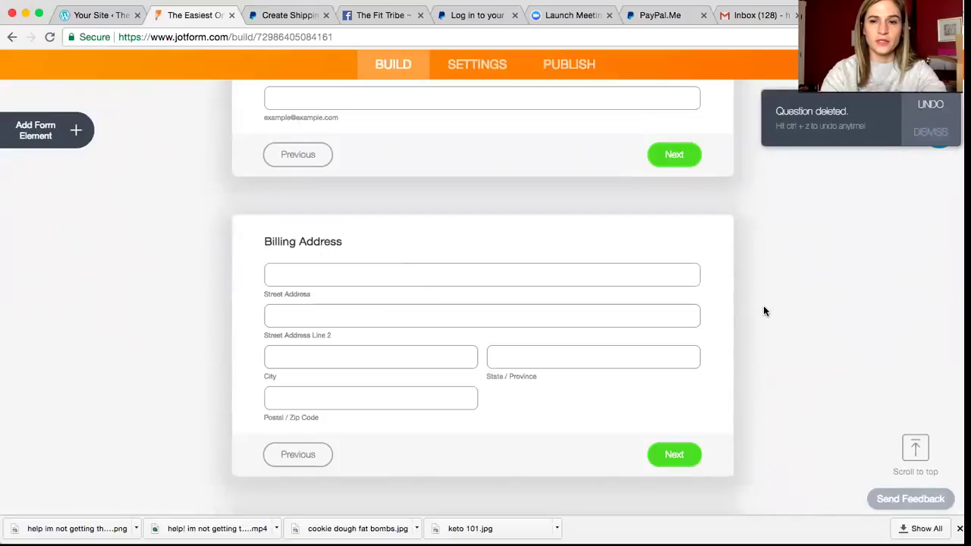
scroll(763, 310, down, 8)
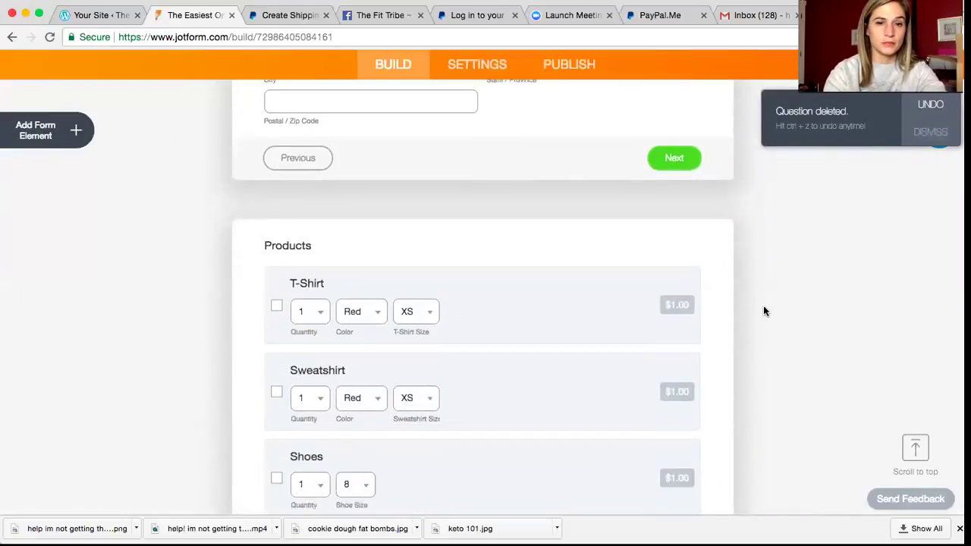
scroll(764, 311, down, 10)
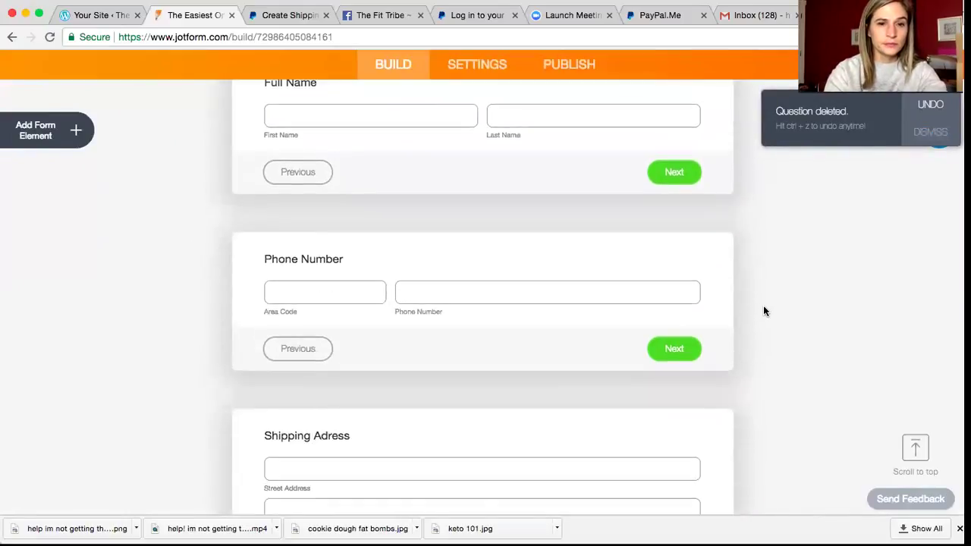
scroll(763, 311, up, 7)
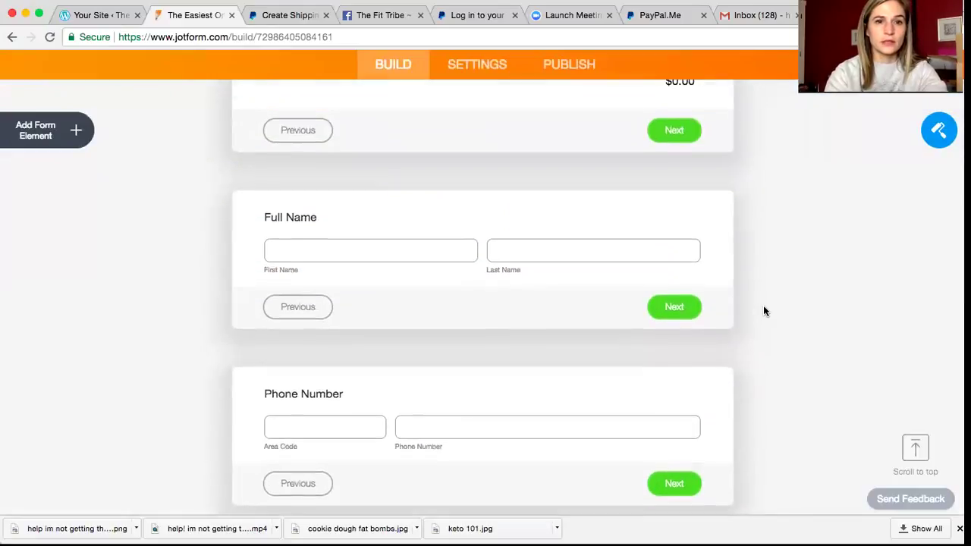
scroll(763, 311, up, 12)
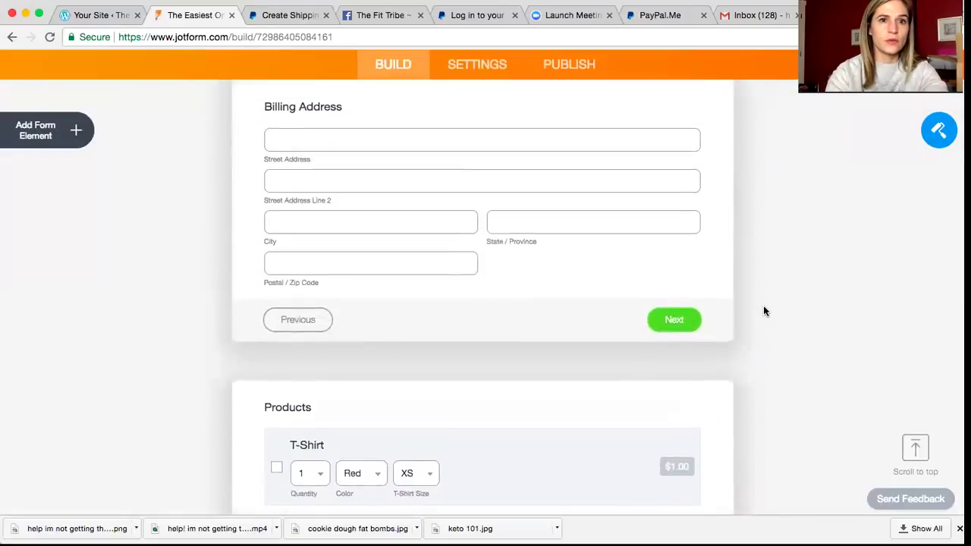
scroll(764, 311, up, 3)
scroll(763, 311, down, 1)
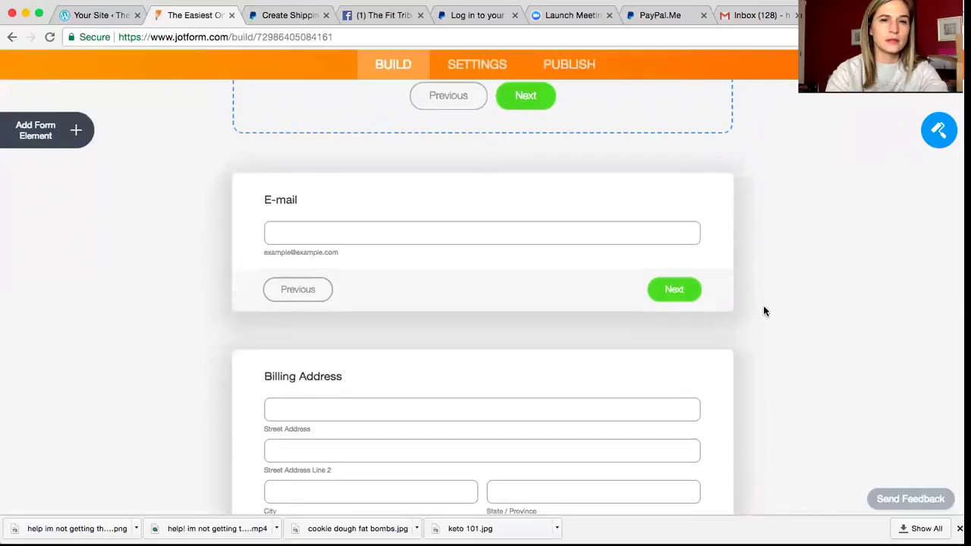
scroll(763, 311, down, 12)
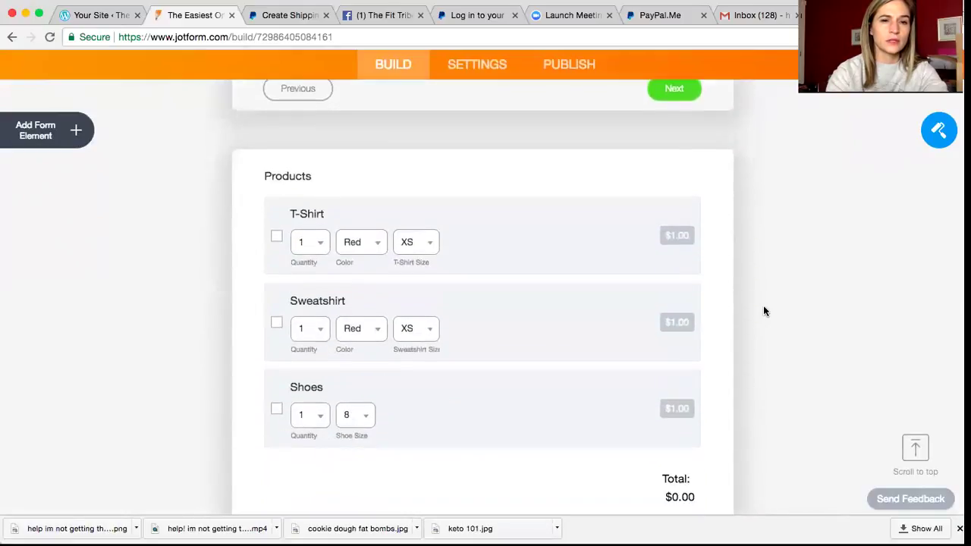
scroll(764, 311, down, 12)
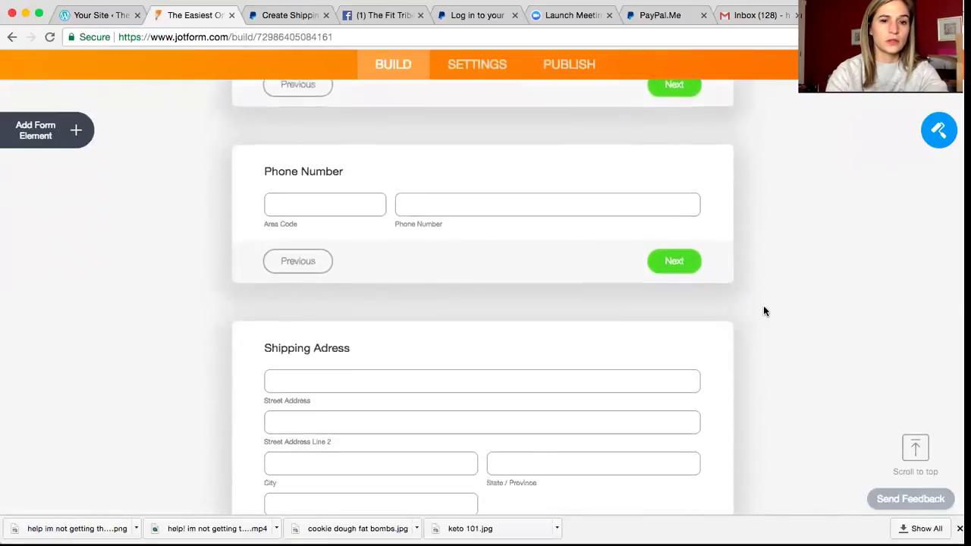
scroll(764, 311, down, 6)
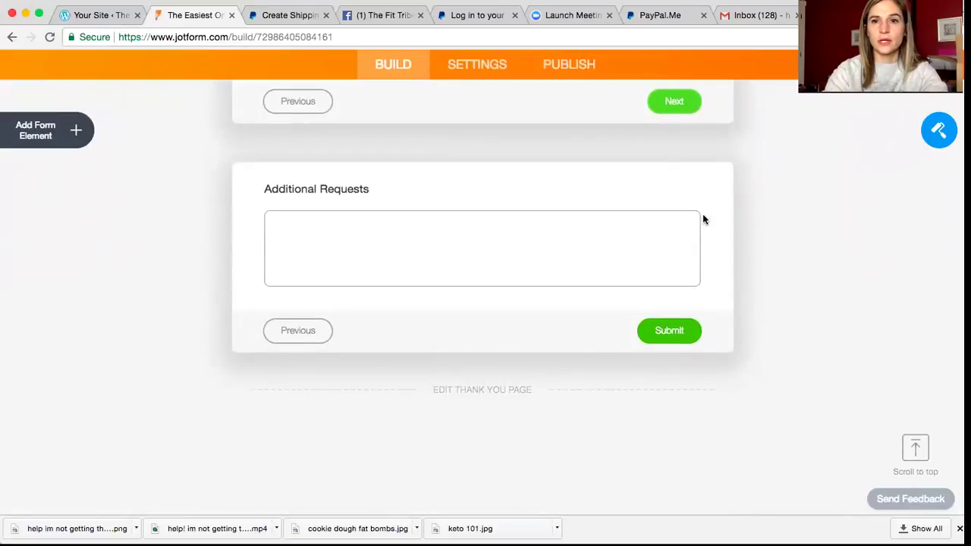
Step: Delete the Additional Requests and Billing Address questions from the form
click(701, 218)
click(764, 280)
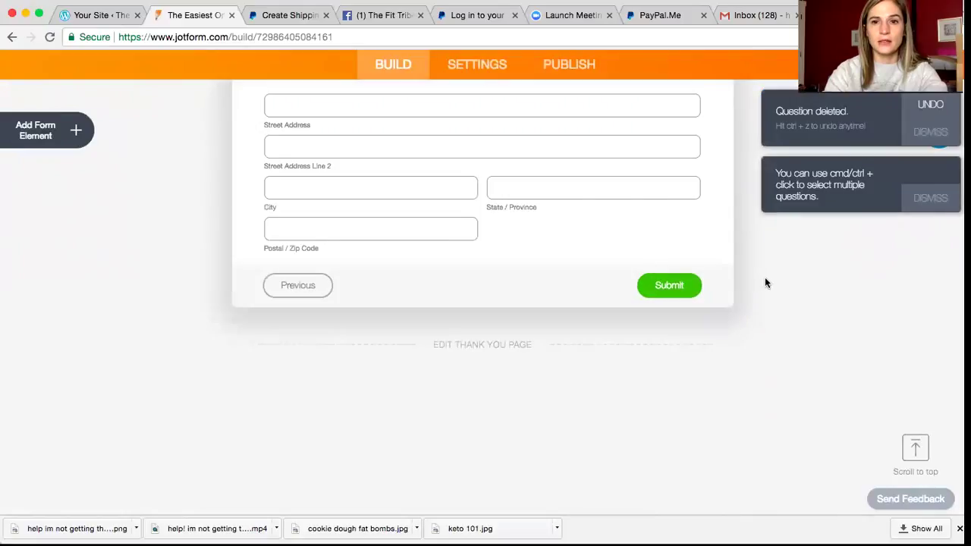
scroll(764, 283, up, 8)
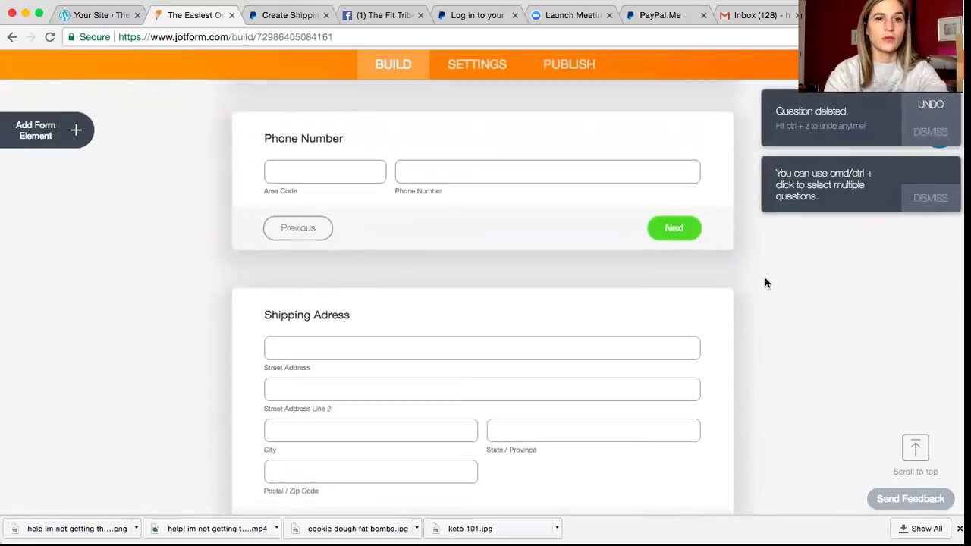
scroll(765, 283, up, 4)
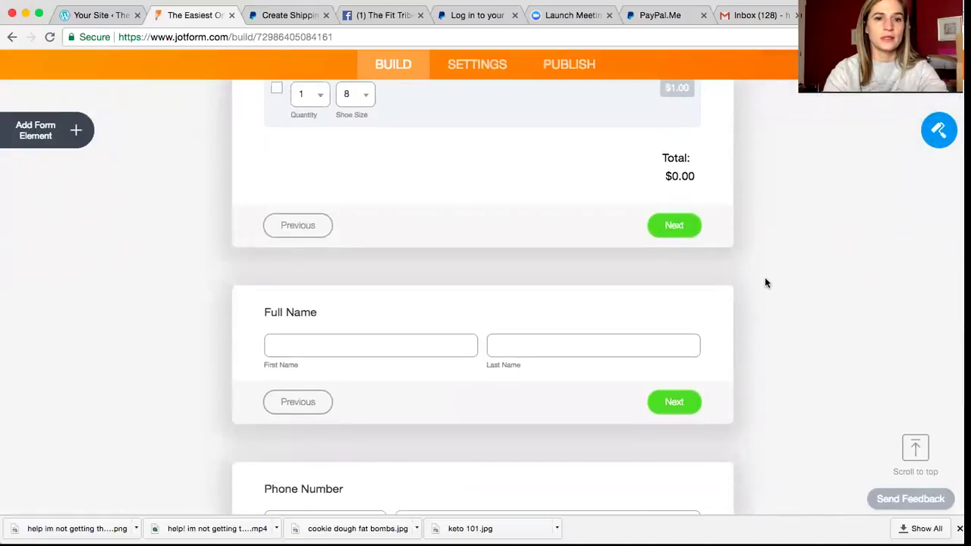
scroll(764, 283, down, 7)
scroll(764, 283, up, 1)
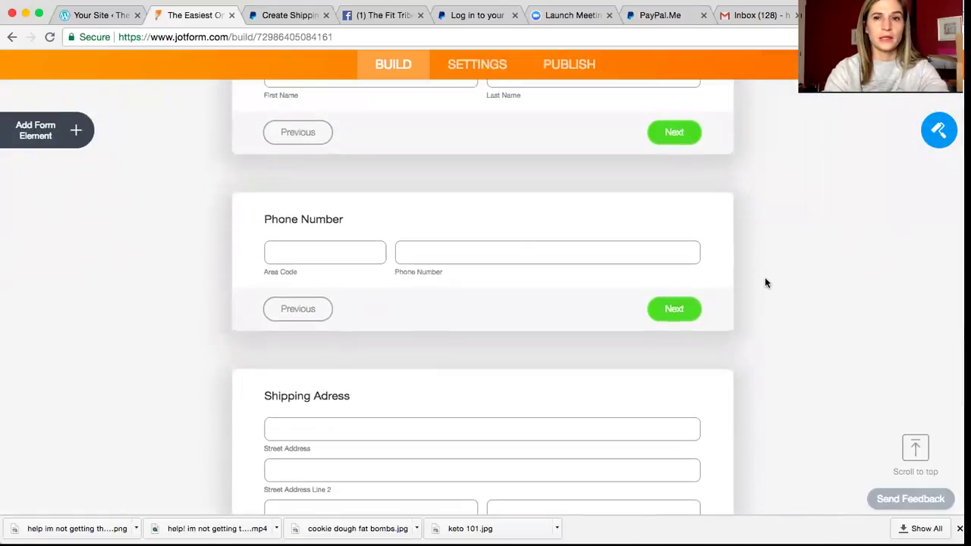
scroll(765, 282, up, 8)
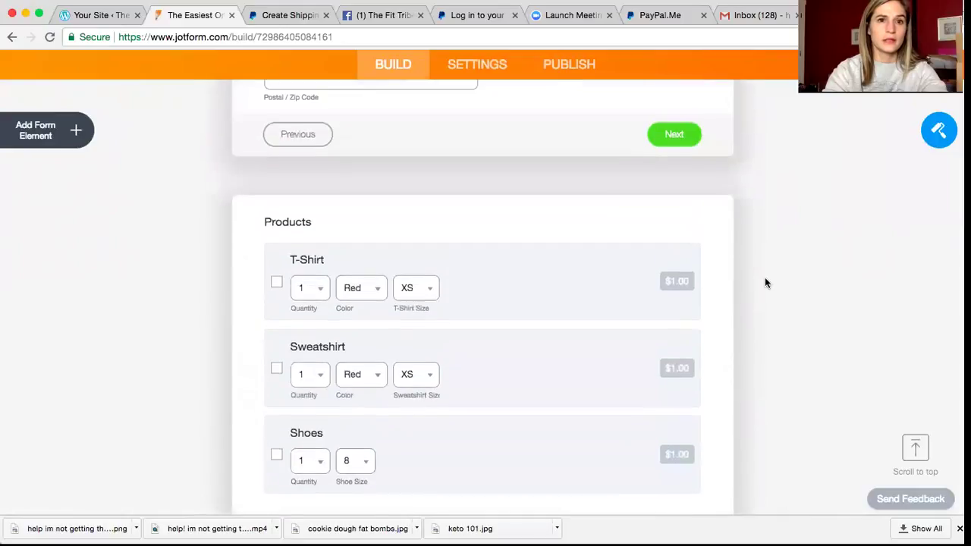
scroll(765, 283, up, 5)
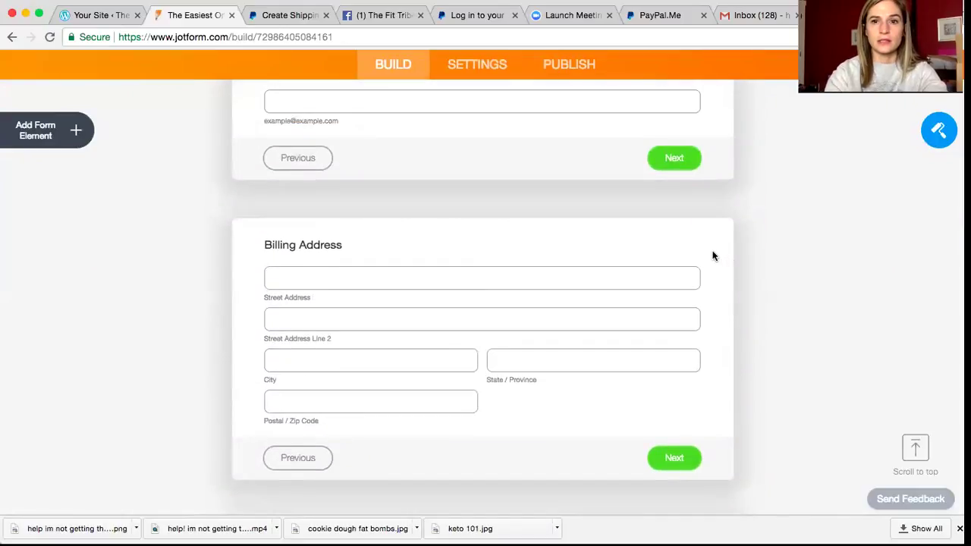
click(713, 256)
click(761, 379)
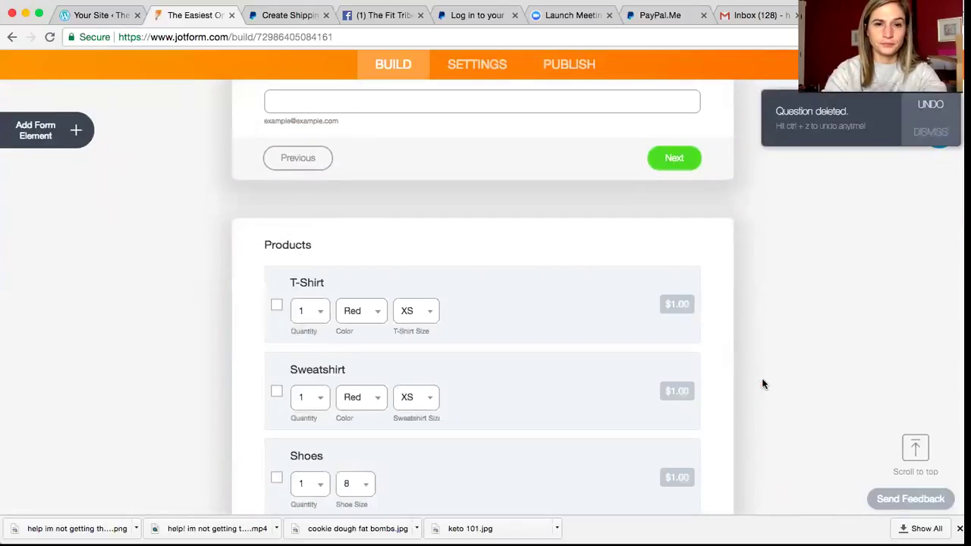
Step: Delete the Phone Number question as well
scroll(763, 385, up, 3)
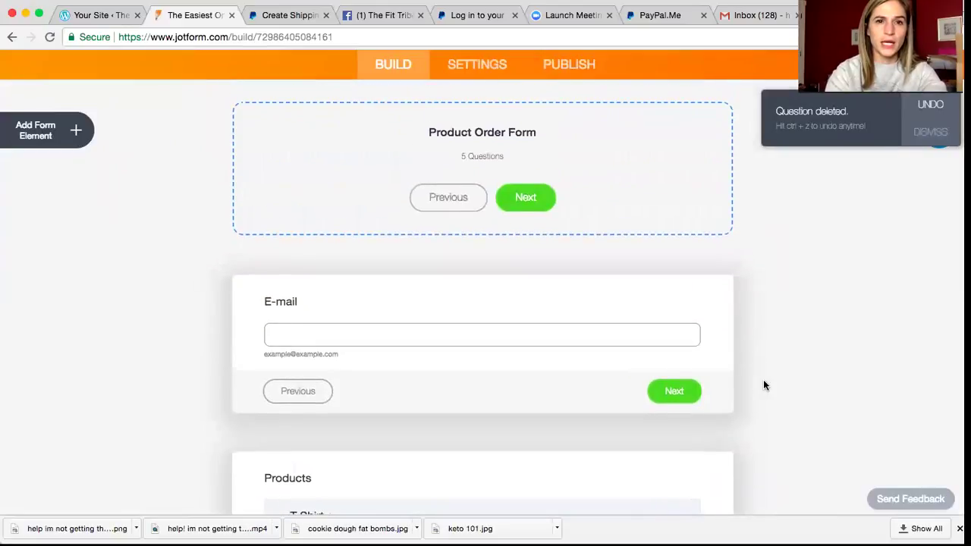
scroll(763, 385, down, 7)
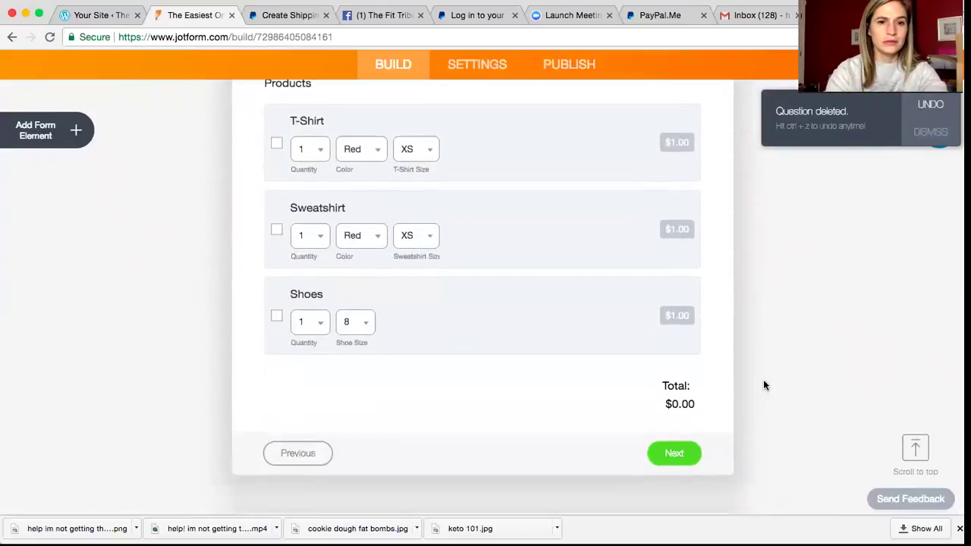
scroll(763, 385, down, 2)
scroll(763, 385, down, 2)
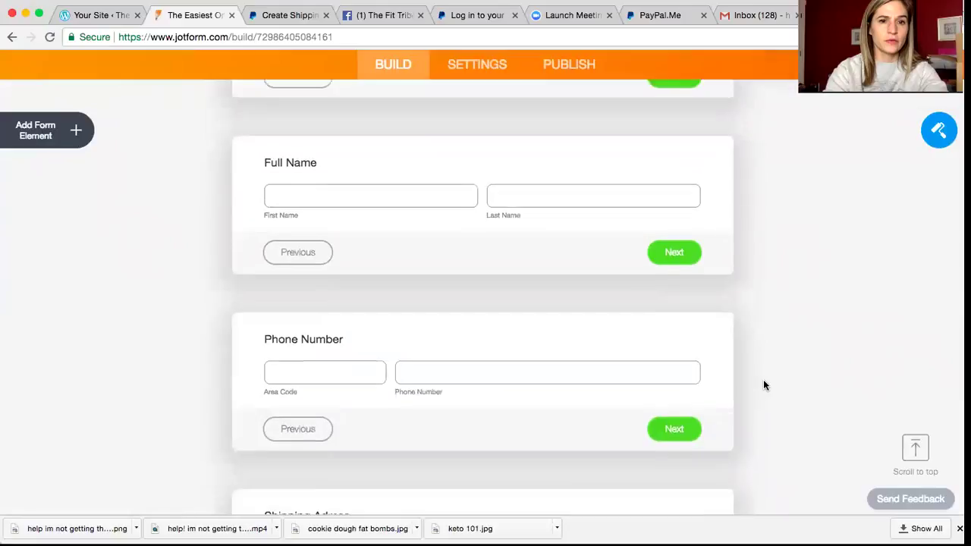
click(688, 260)
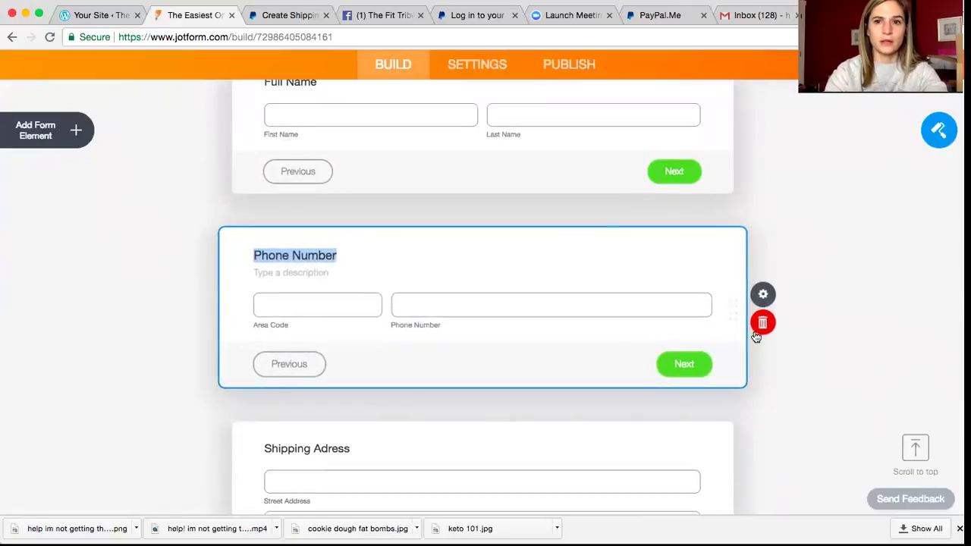
click(763, 325)
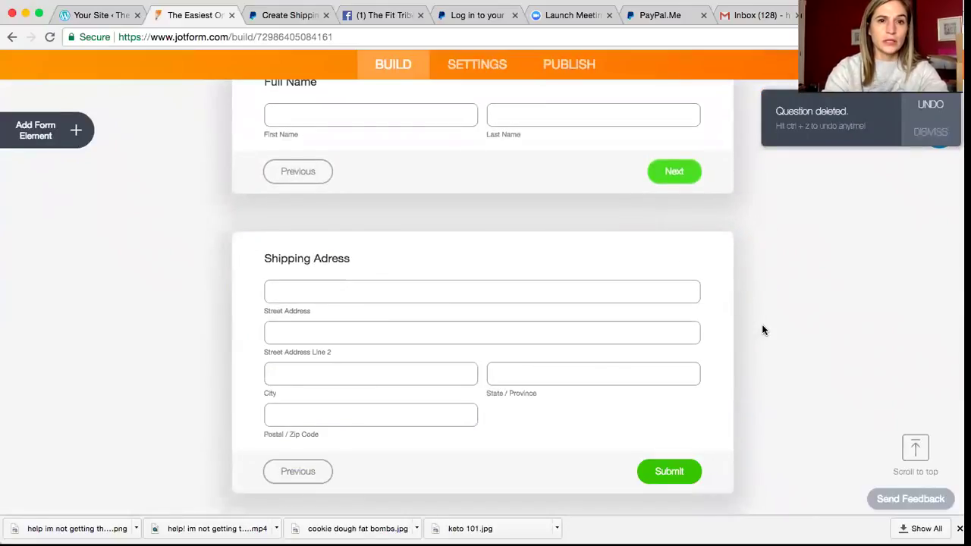
Step: Drag the Products question up so it sits above the E-mail question
scroll(763, 330, down, 2)
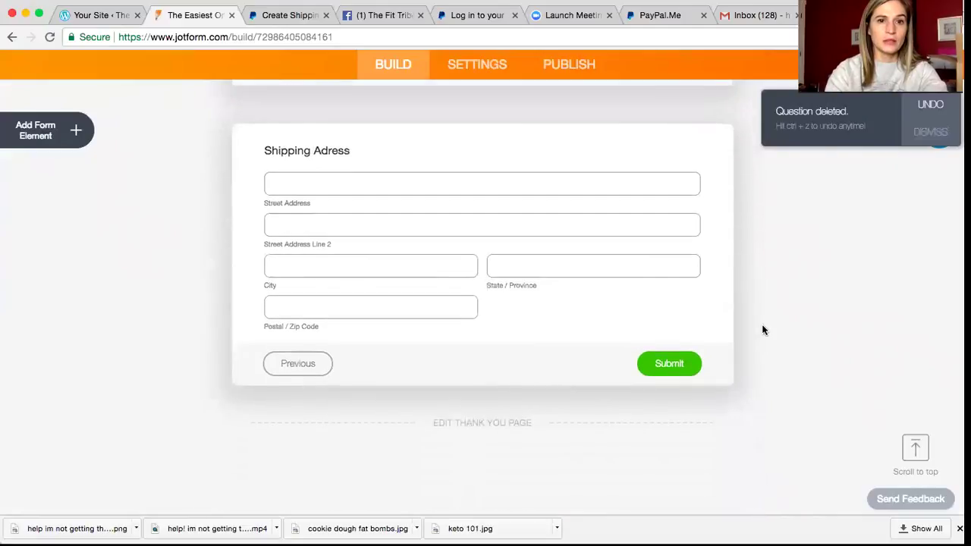
scroll(763, 330, up, 7)
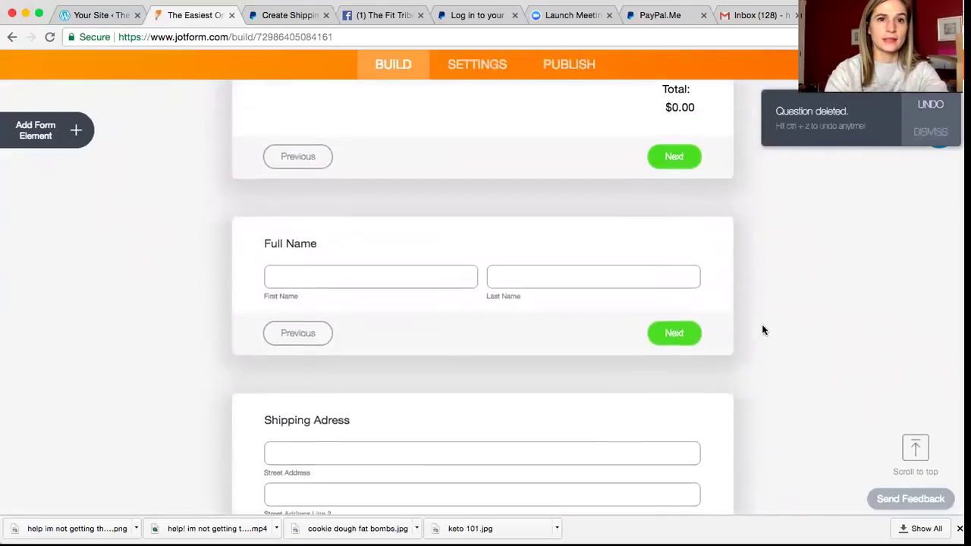
scroll(761, 324, up, 7)
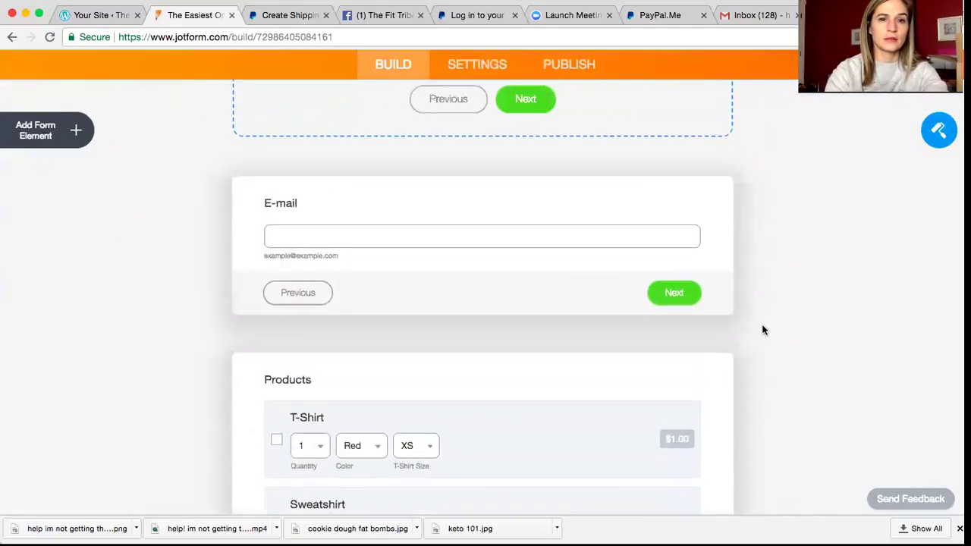
click(478, 386)
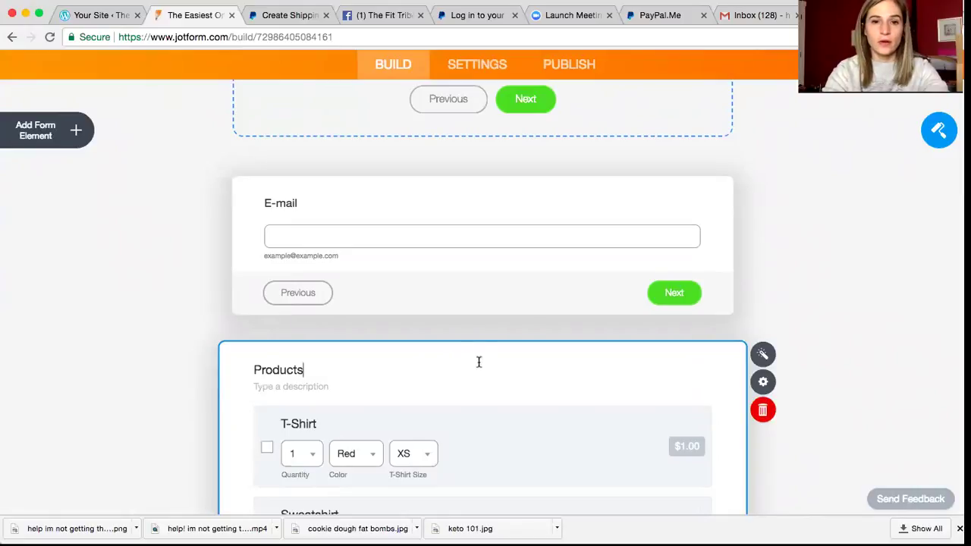
drag(452, 349, 455, 213)
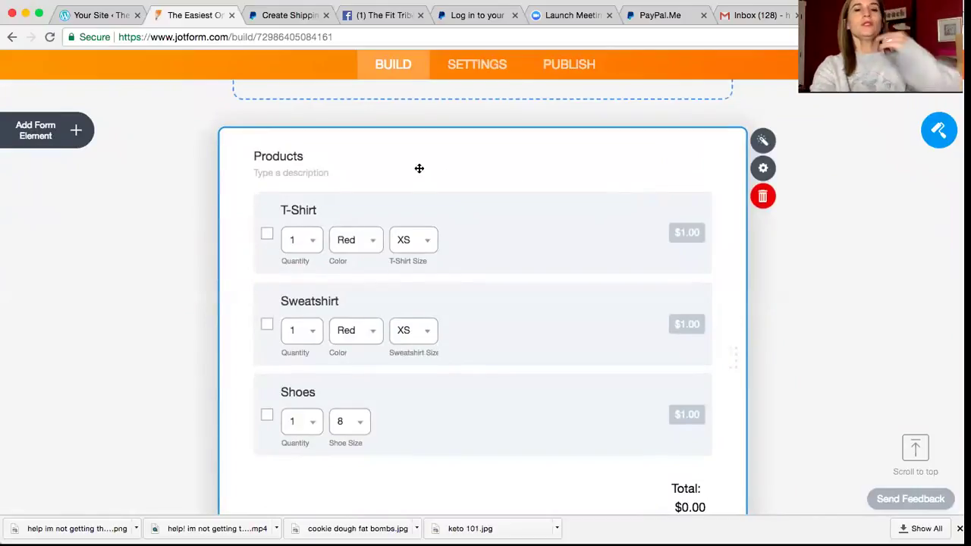
Step: In Payment Settings, edit T-Shirt to '5 Day Experience Pack' priced 39.00 USD
click(496, 235)
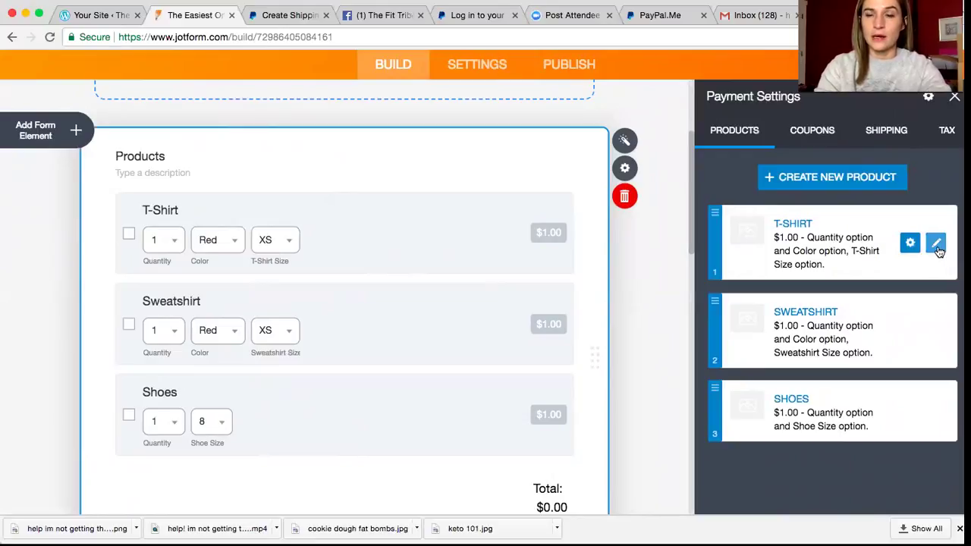
click(937, 244)
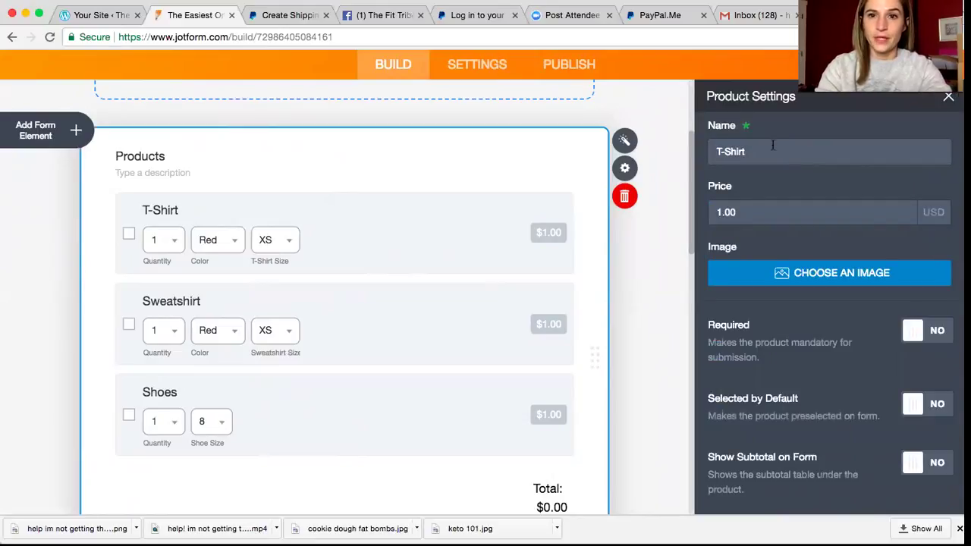
drag(766, 145, 668, 147)
text(5 D)
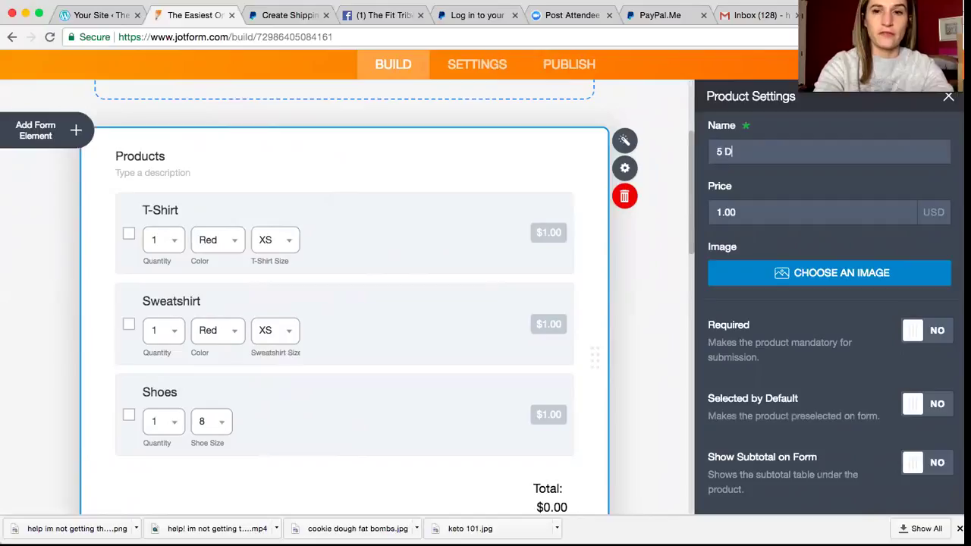
text(ay Experie)
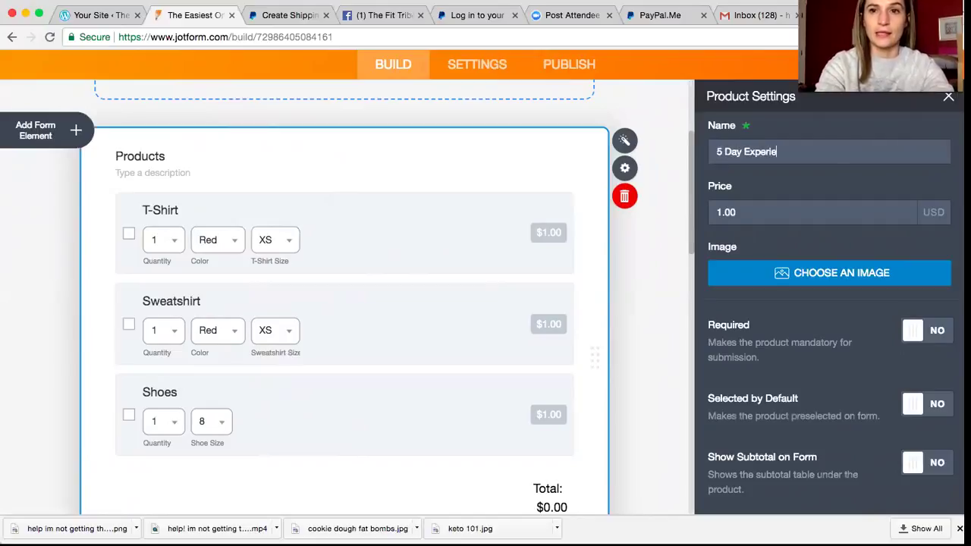
text(nce Pack)
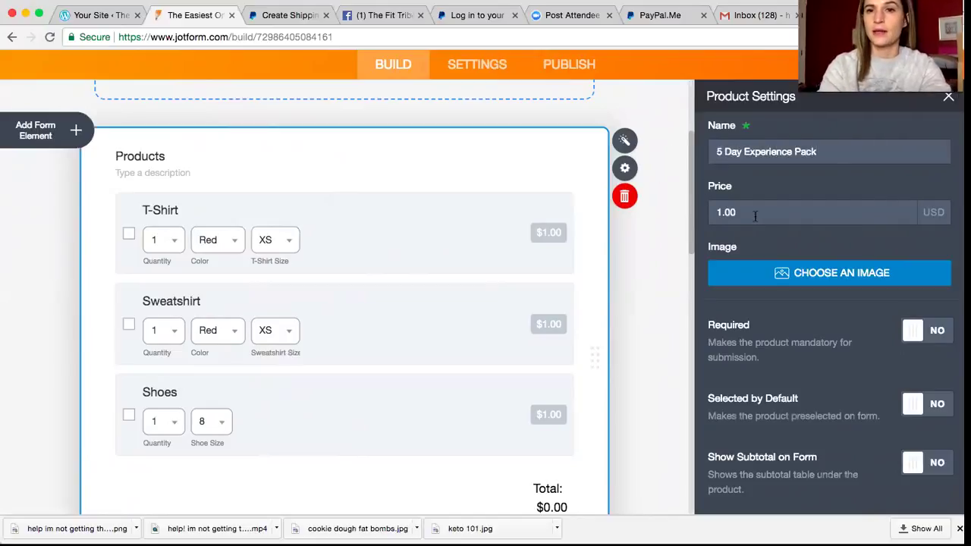
click(741, 212)
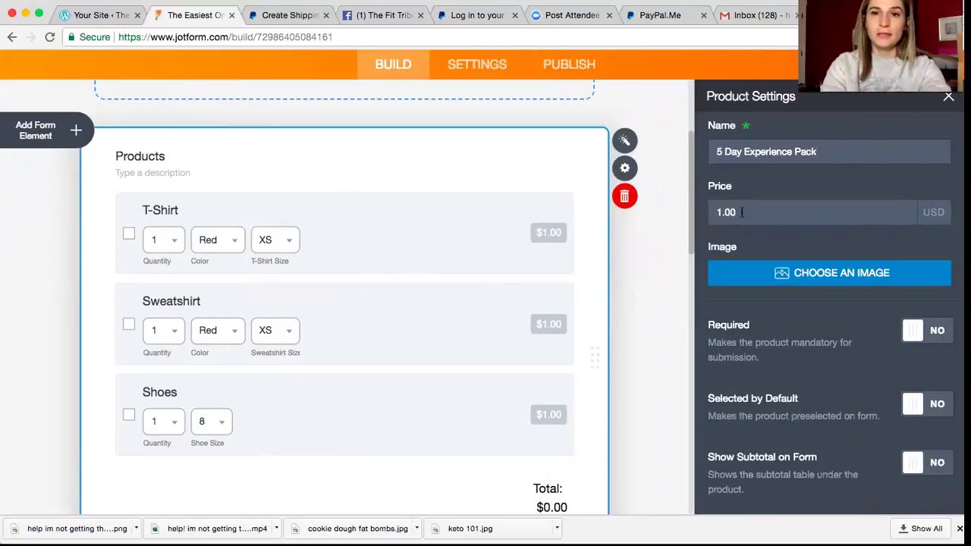
key(BackSpace)
key(BackSpace)
key(BackSpace)
key(BackSpace)
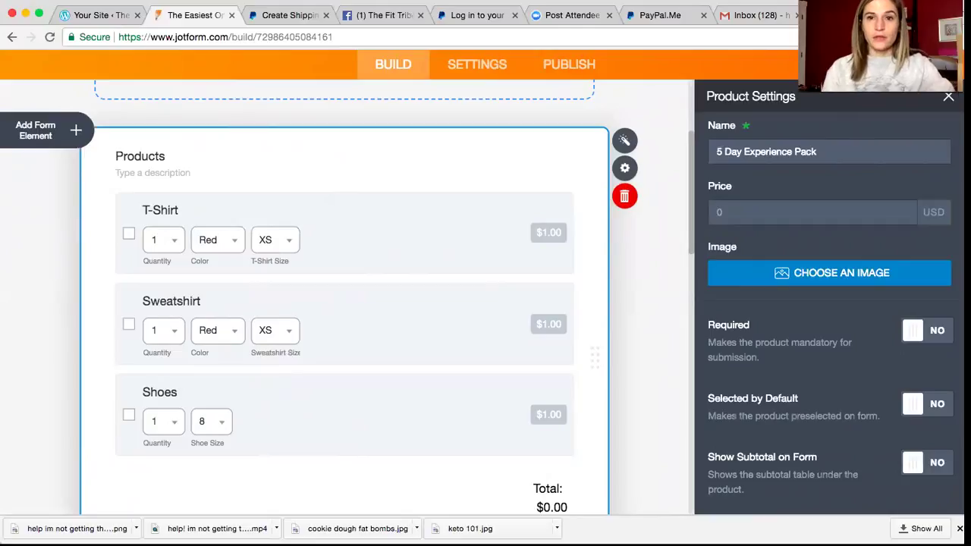
text(39)
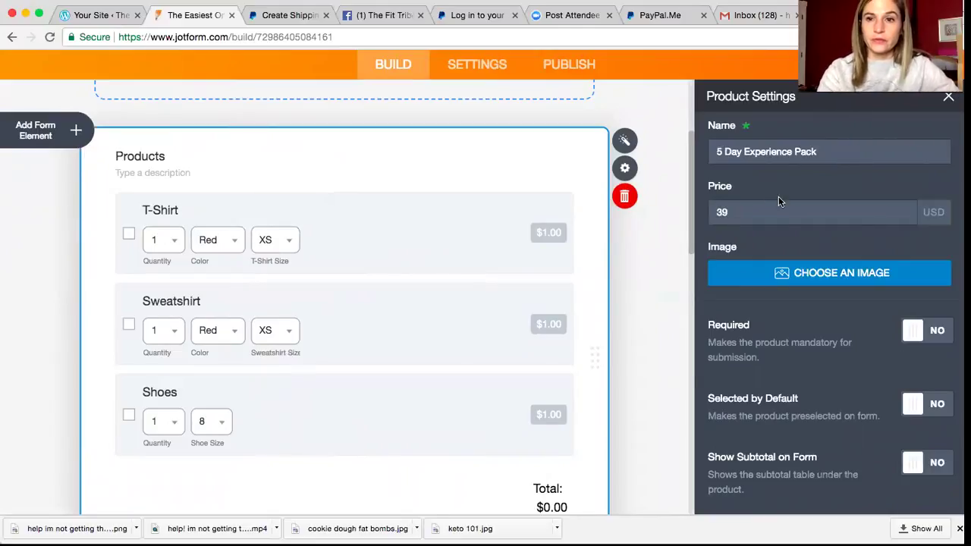
text(.00)
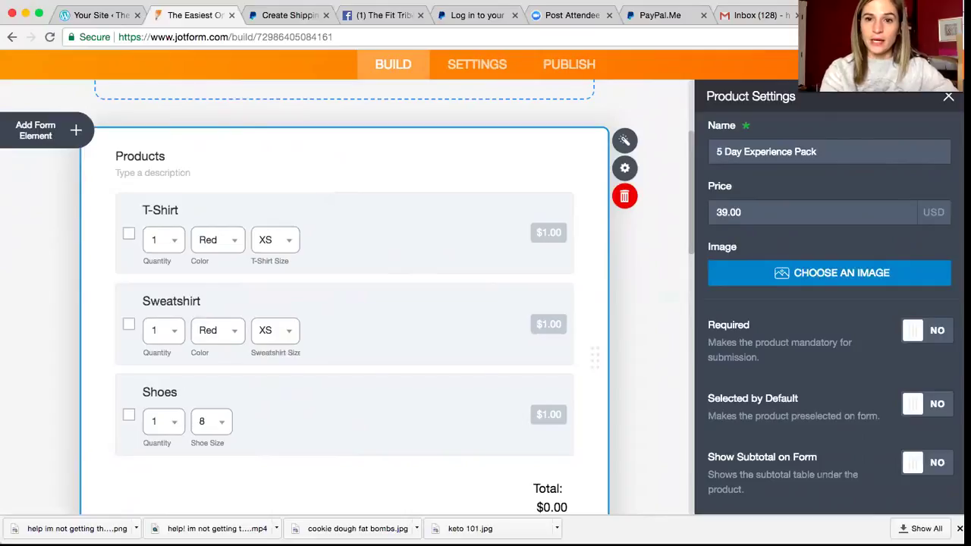
key(Escape)
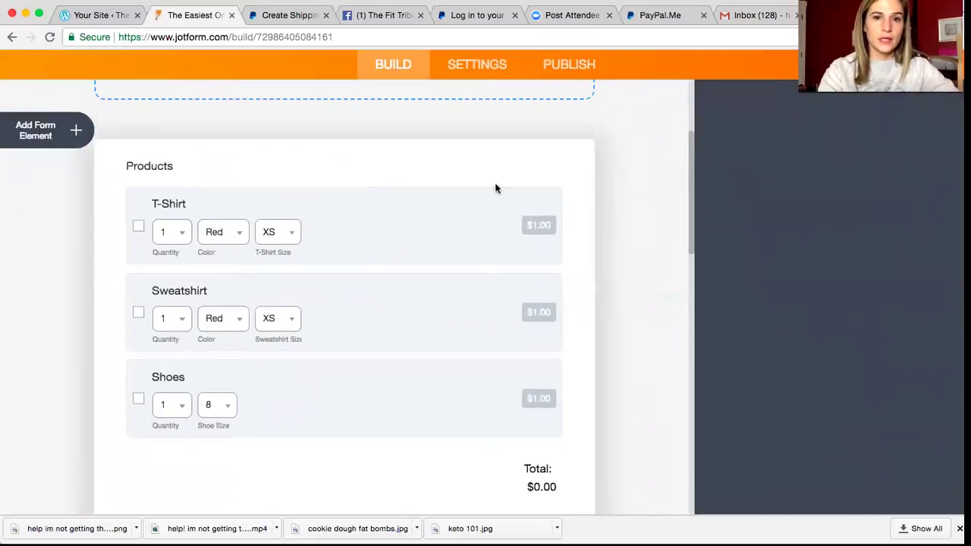
Step: Rename the T-Shirt product to '5 Day Experience'
click(477, 188)
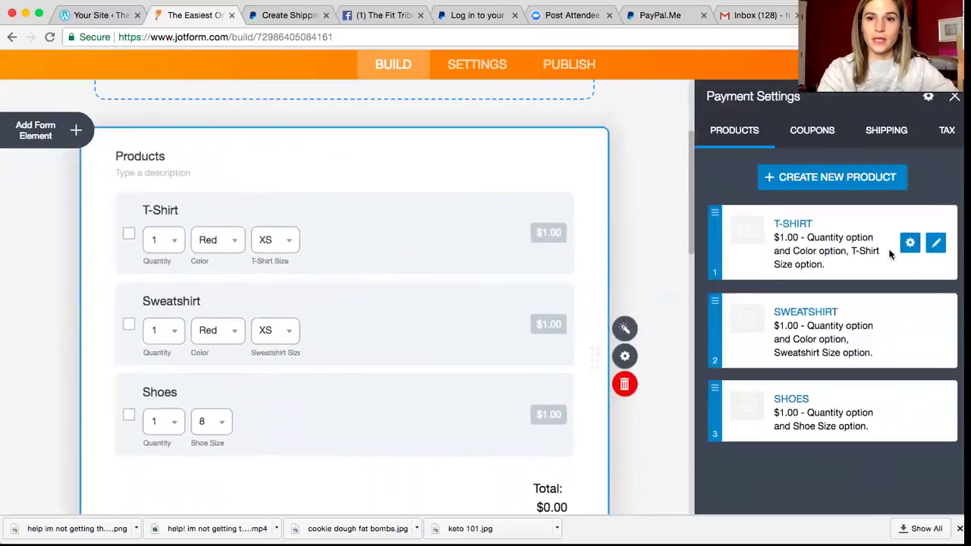
click(934, 240)
click(750, 152)
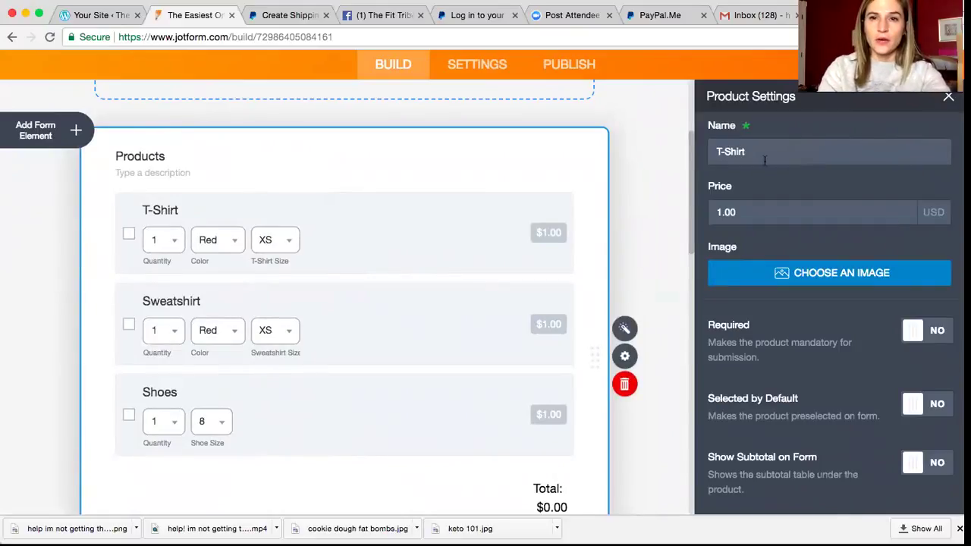
key(ctrl+a)
key(BackSpace)
text(5 )
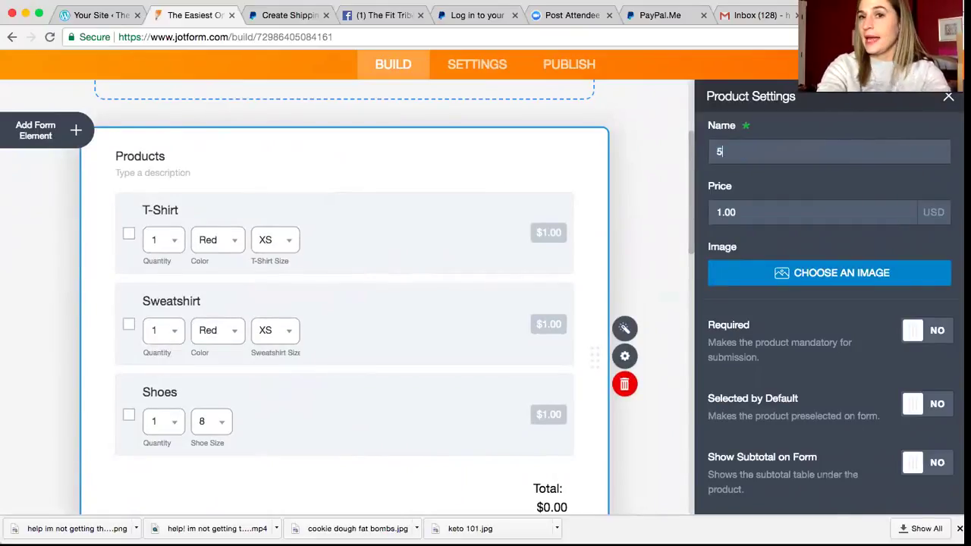
text(Day Experei)
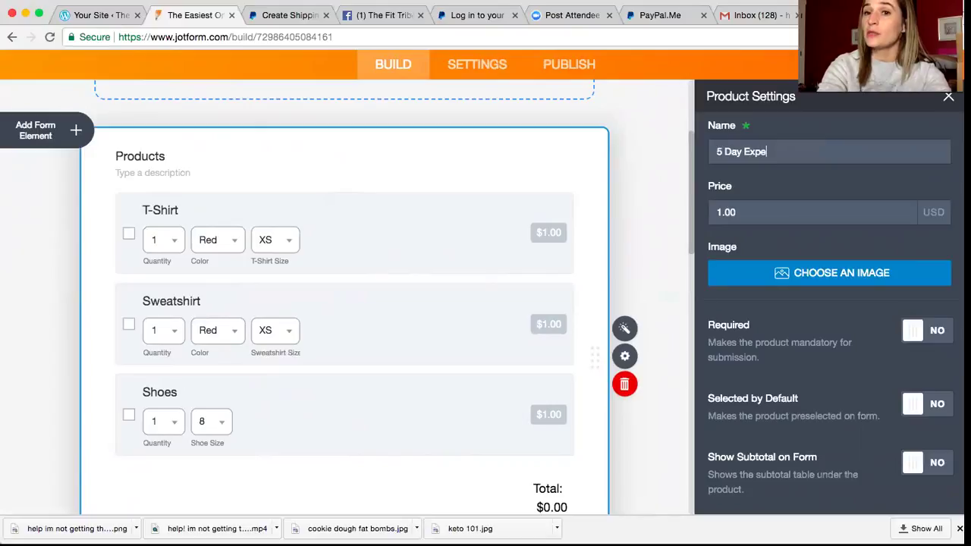
key(BackSpace)
key(BackSpace)
text(ience)
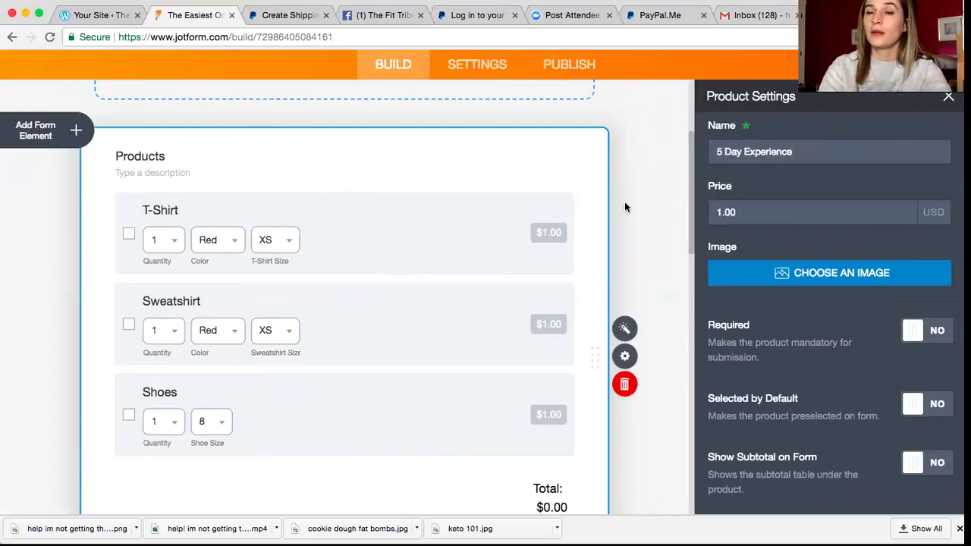
Step: Set the product's price to 39.00 and save it
click(751, 219)
key(ctrl+a)
key(BackSpace)
text(39)
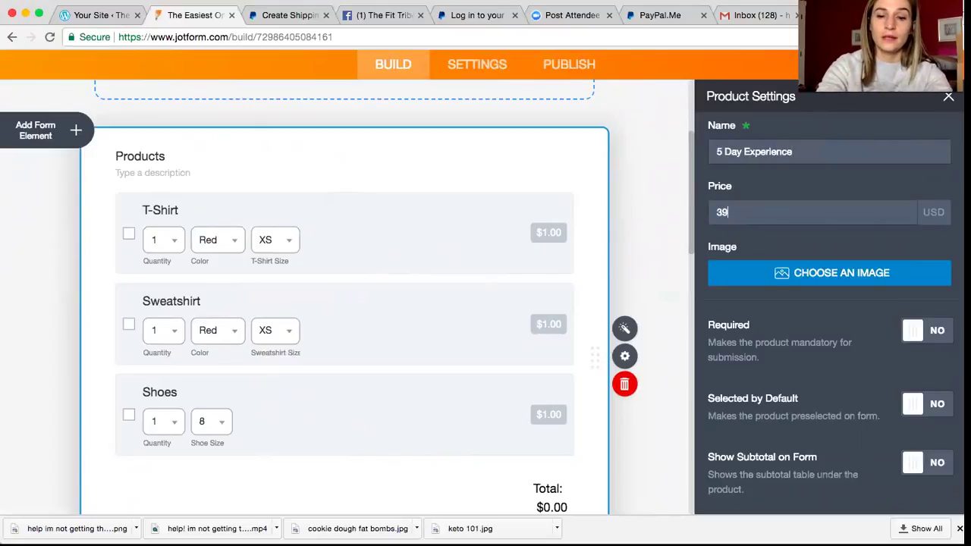
text(.00)
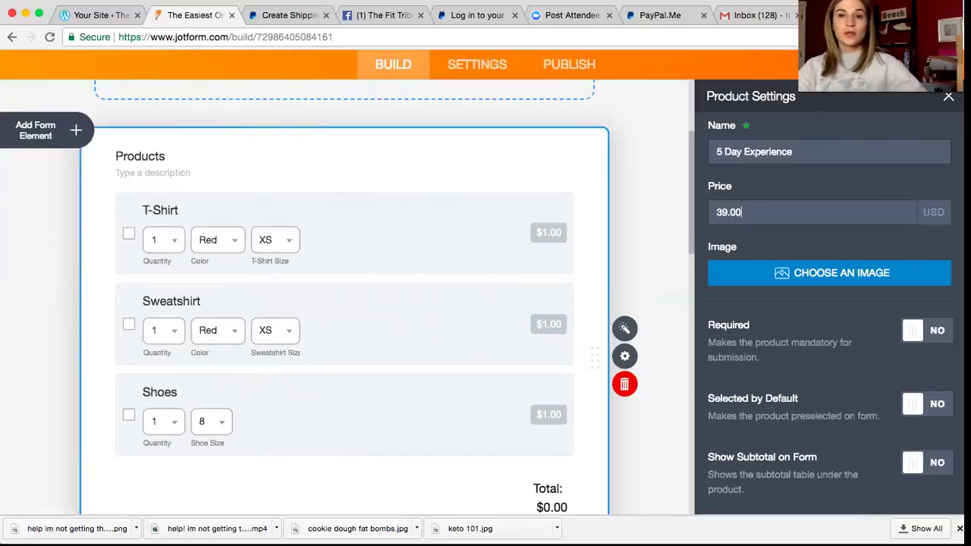
drag(707, 323, 882, 455)
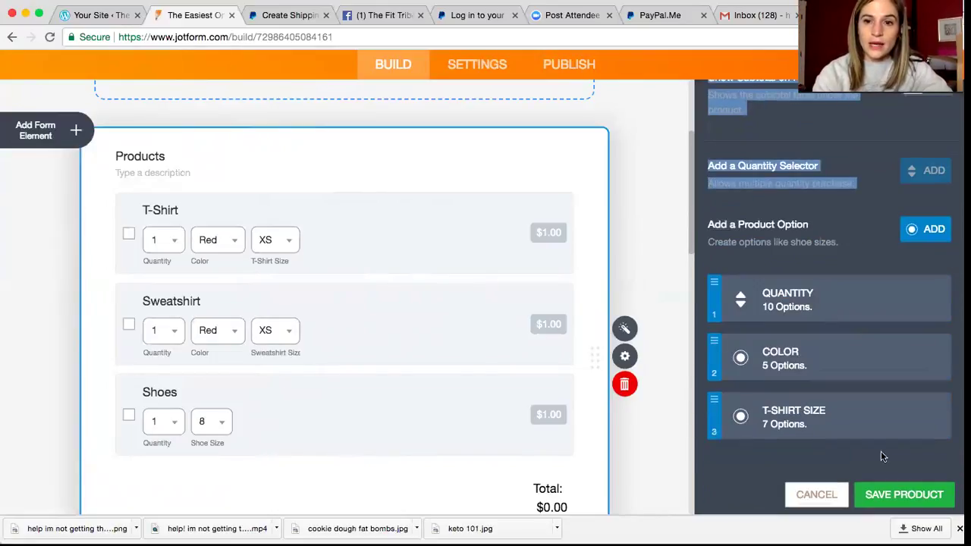
click(913, 494)
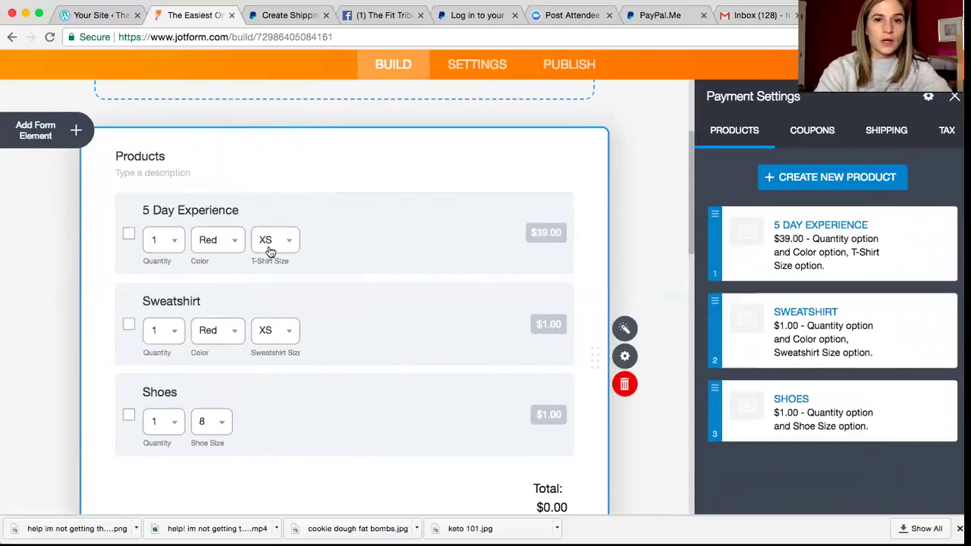
Step: Delete the Quantity, Color and T-Shirt Size options from 5 Day Experience and save
mouse_move(742, 249)
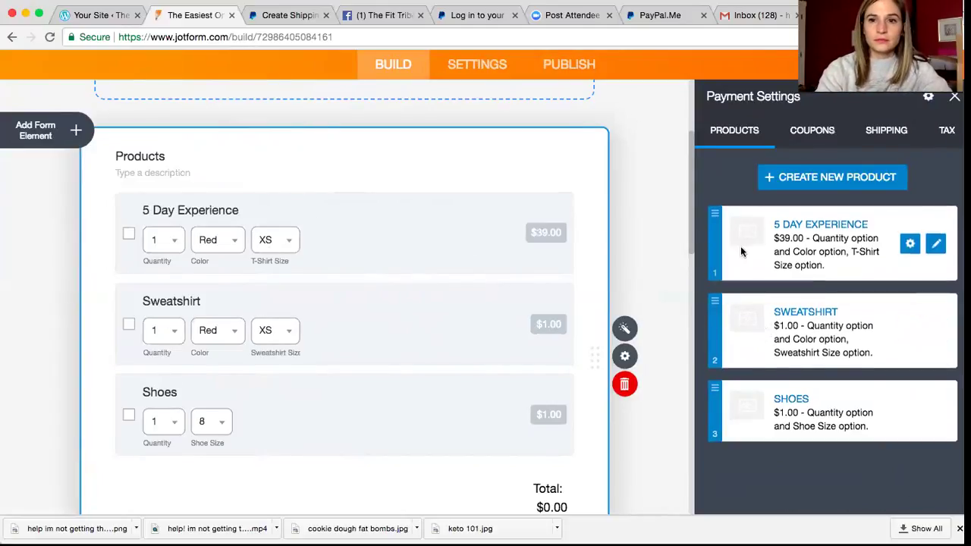
click(934, 245)
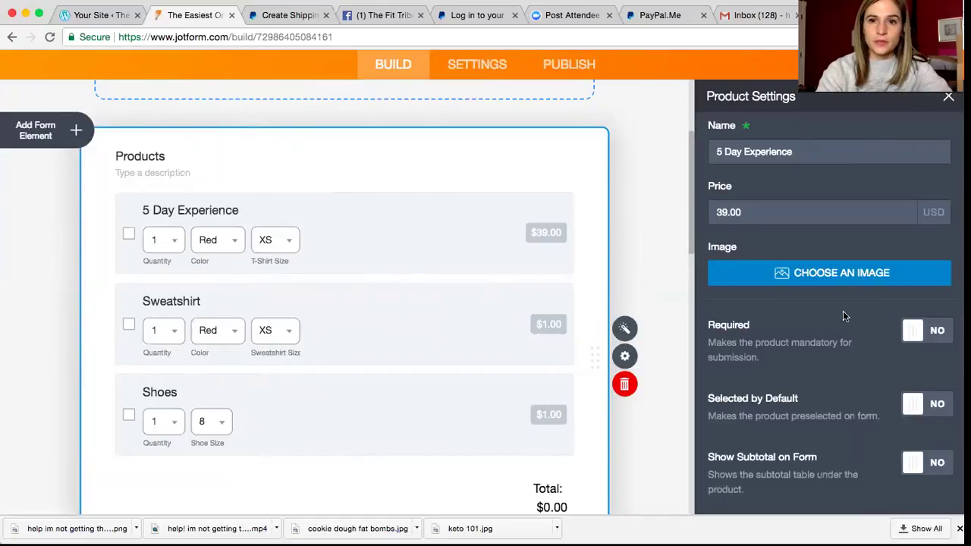
drag(843, 310, 831, 454)
scroll(819, 394, down, 5)
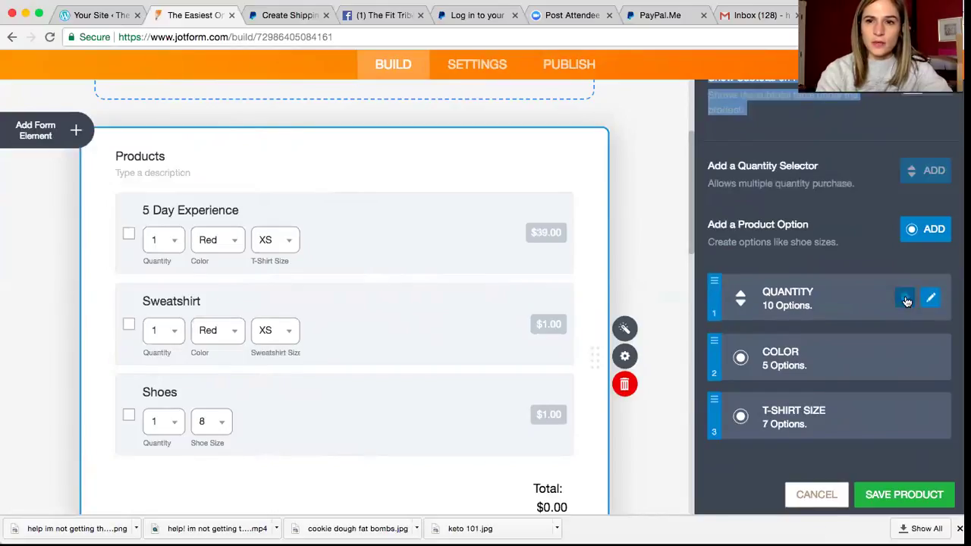
click(905, 298)
click(825, 296)
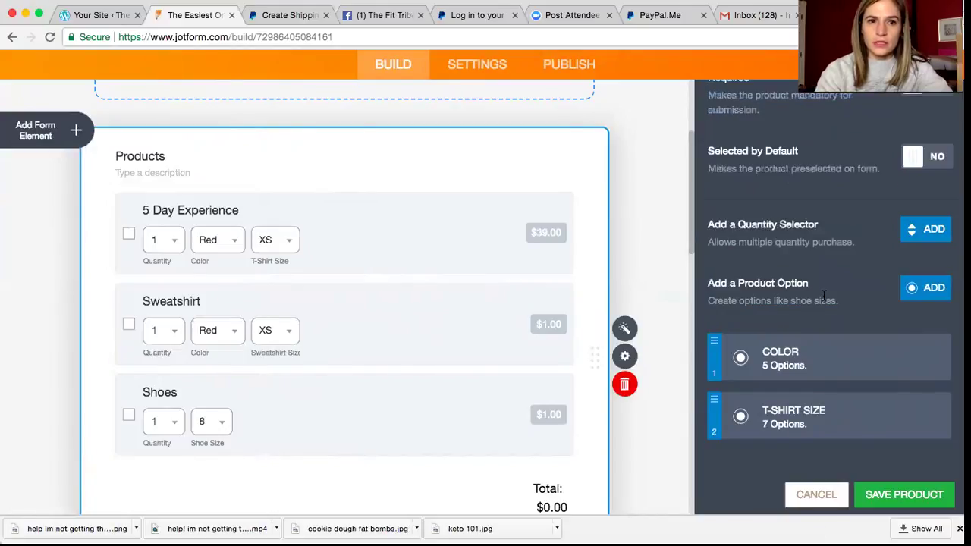
click(905, 356)
click(848, 358)
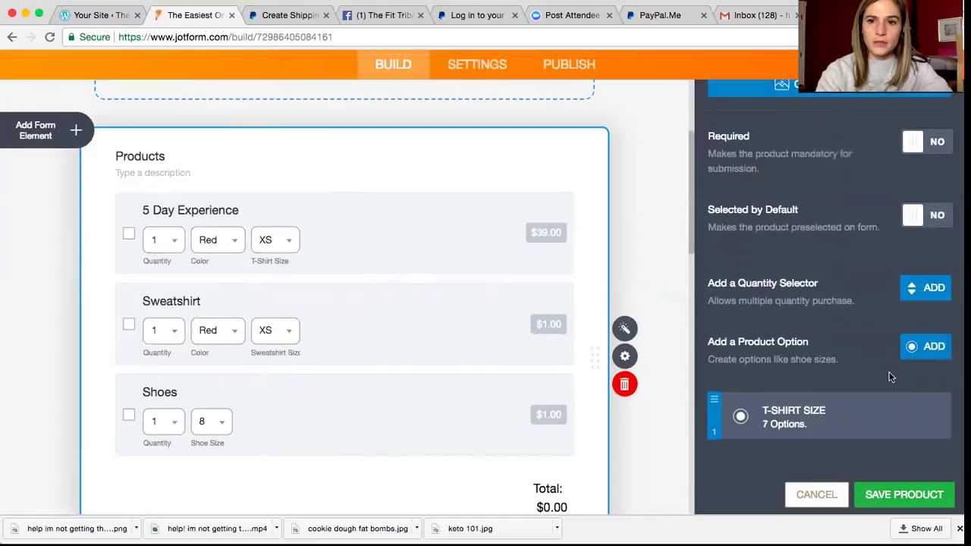
click(905, 415)
click(855, 417)
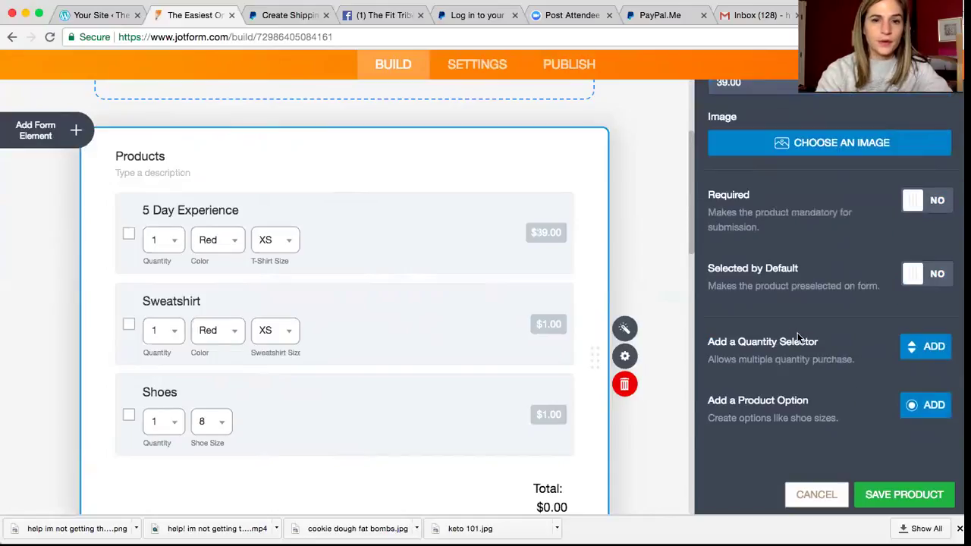
click(888, 497)
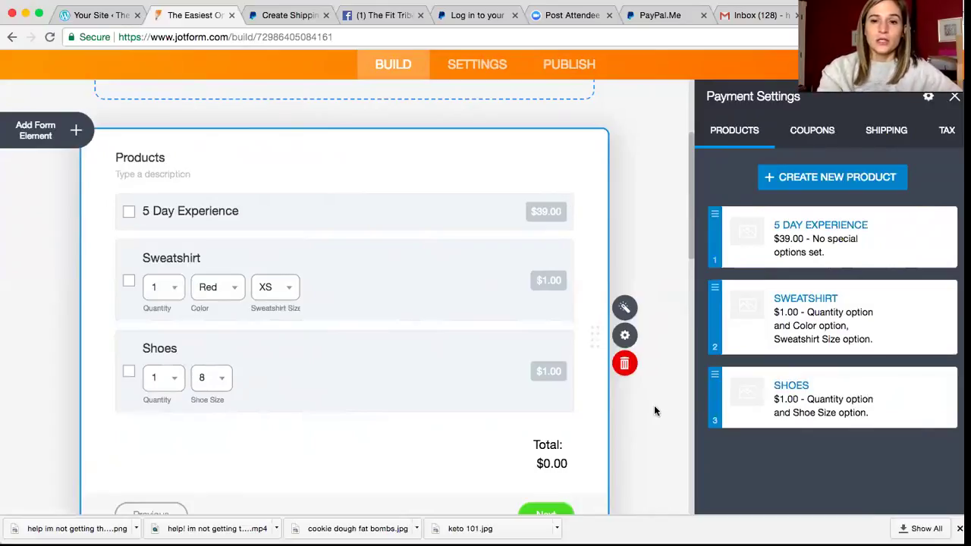
Step: Open the PayPal integration settings and enter the PayPal account e-mail
click(616, 175)
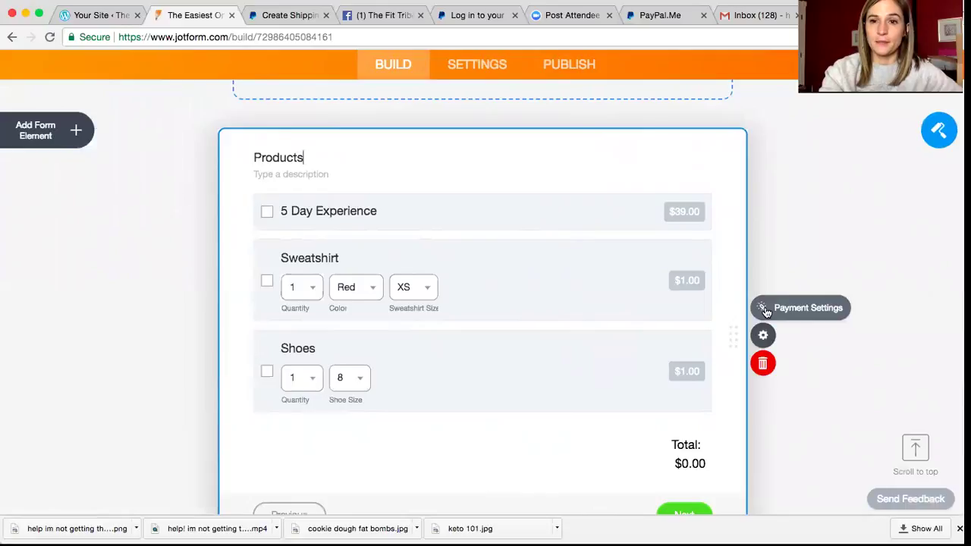
click(764, 308)
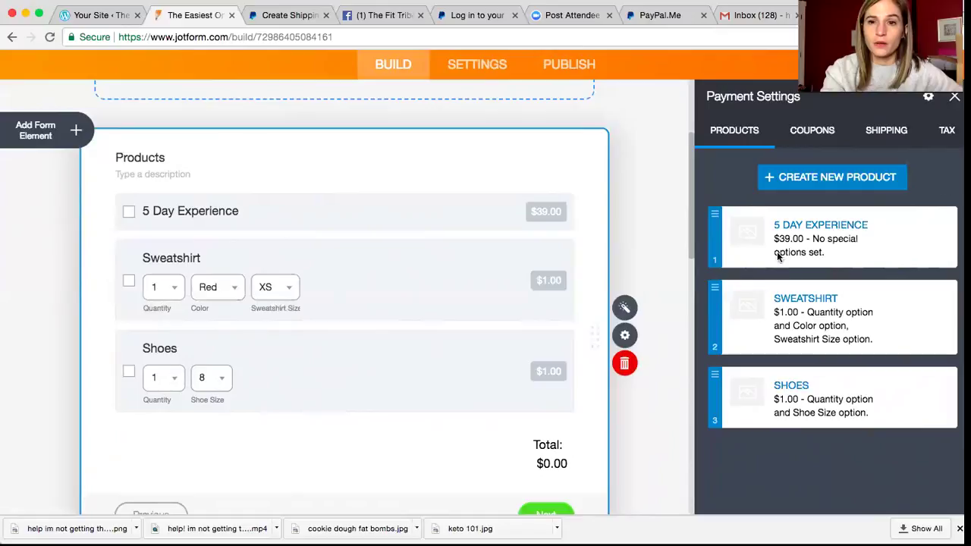
click(927, 99)
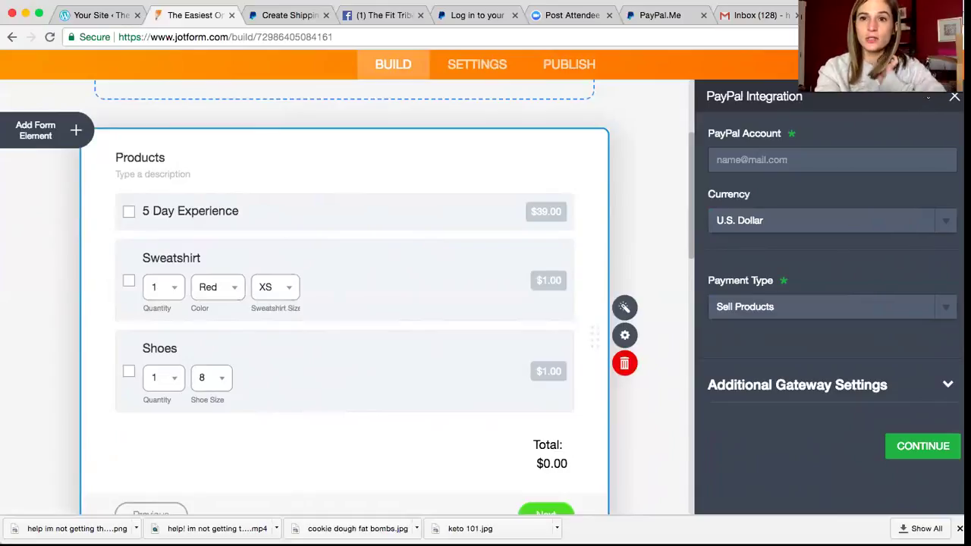
click(785, 160)
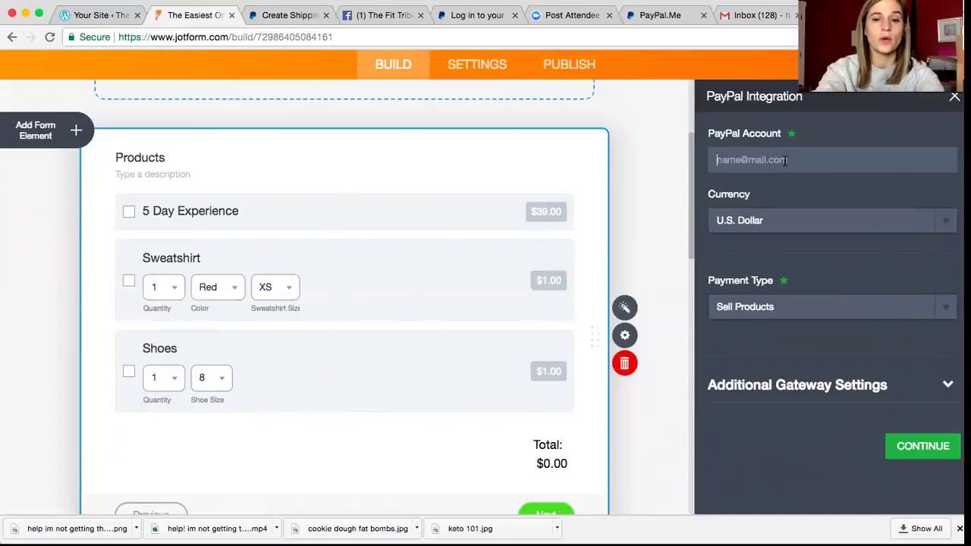
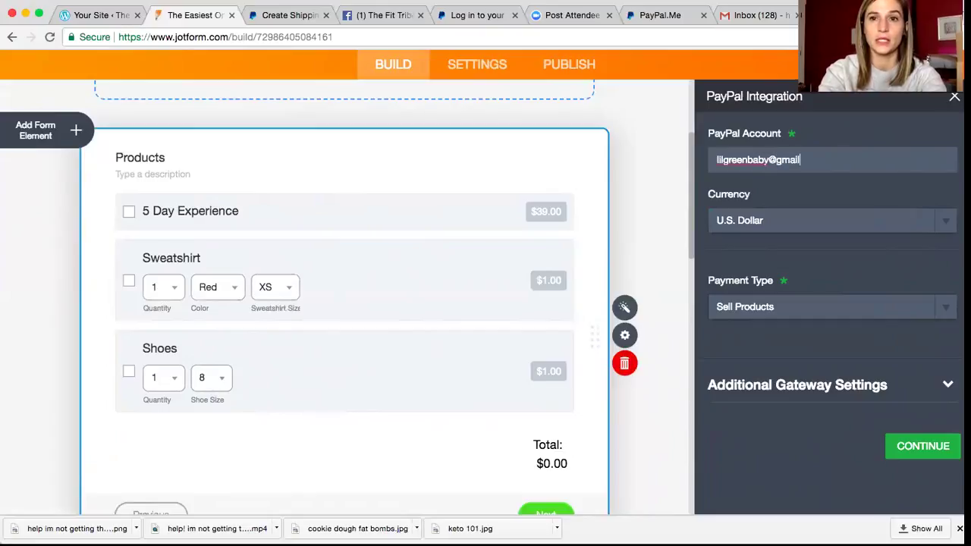
Step: Keep Sell Products as the payment type and confirm the PayPal integration
click(820, 307)
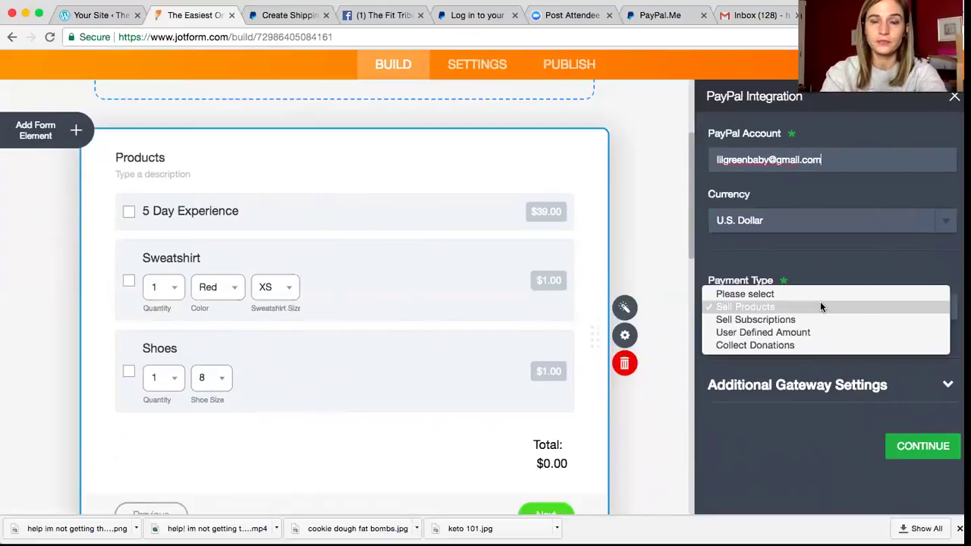
click(794, 307)
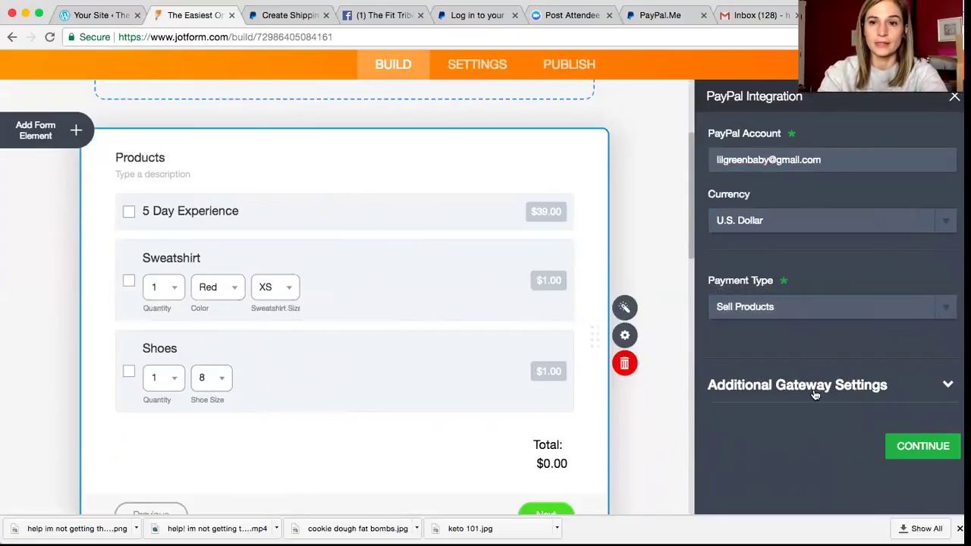
click(924, 447)
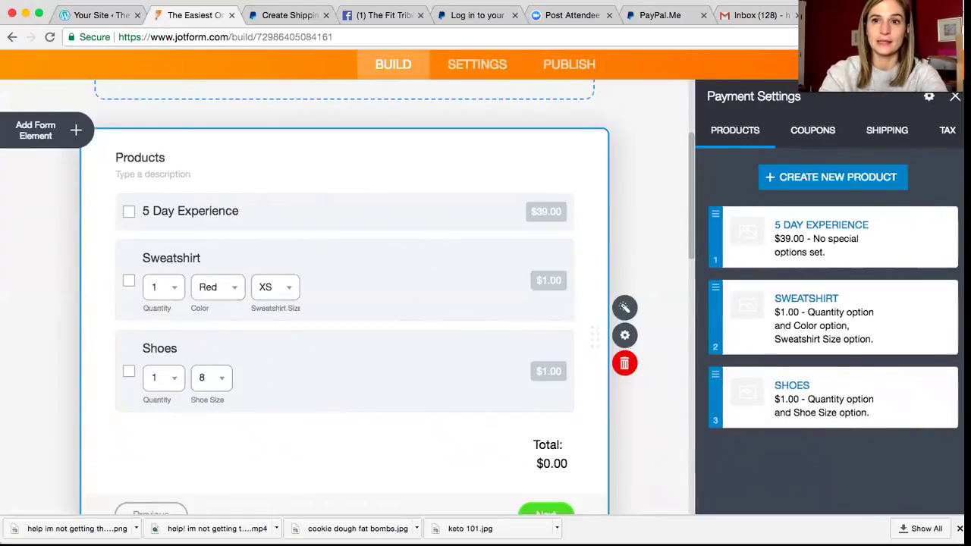
click(954, 96)
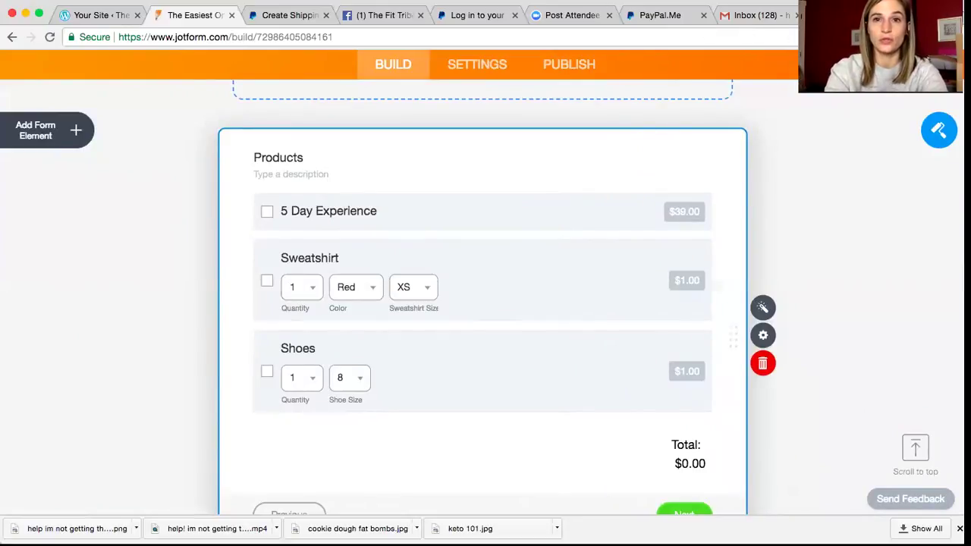
Step: Go to the Publish page and select the form's Quick Share direct link
click(817, 209)
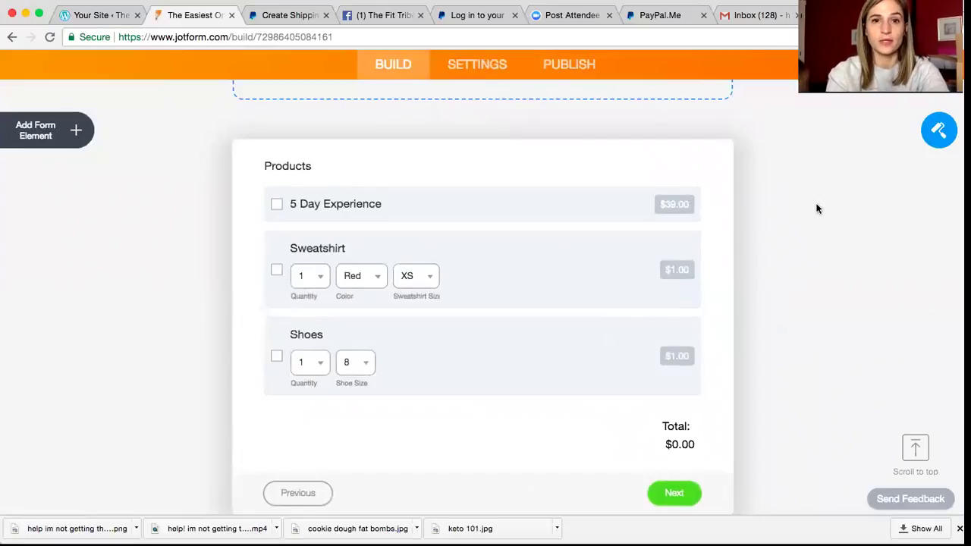
scroll(817, 208, up, 3)
scroll(817, 208, up, 2)
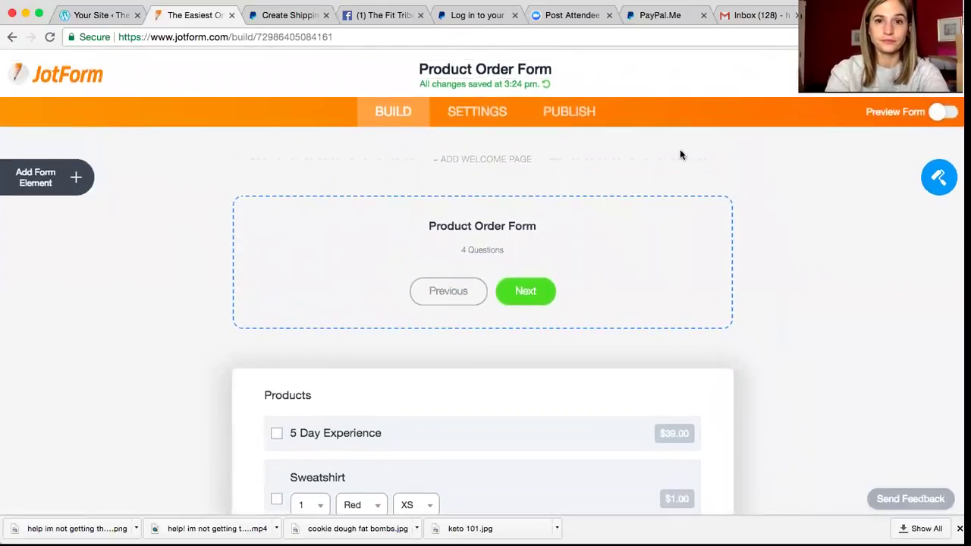
click(571, 111)
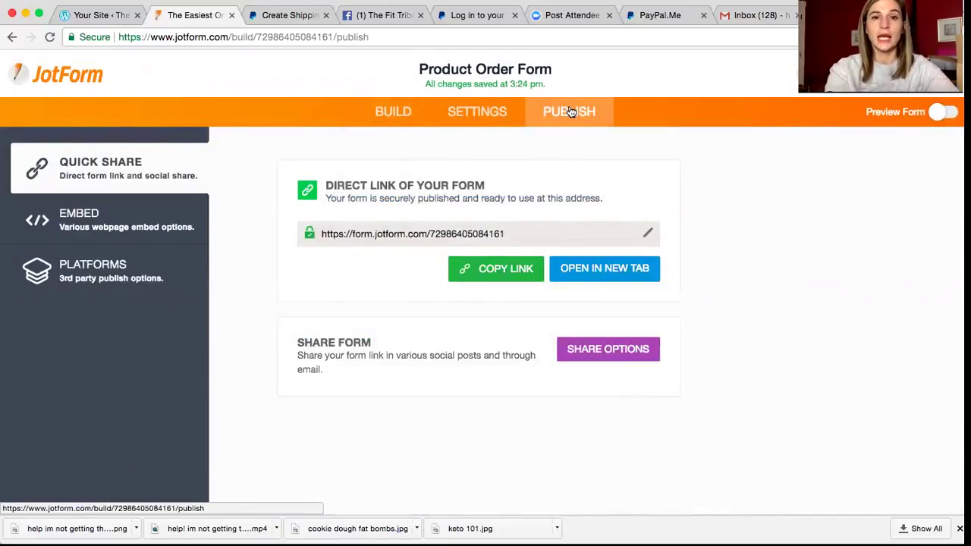
click(514, 231)
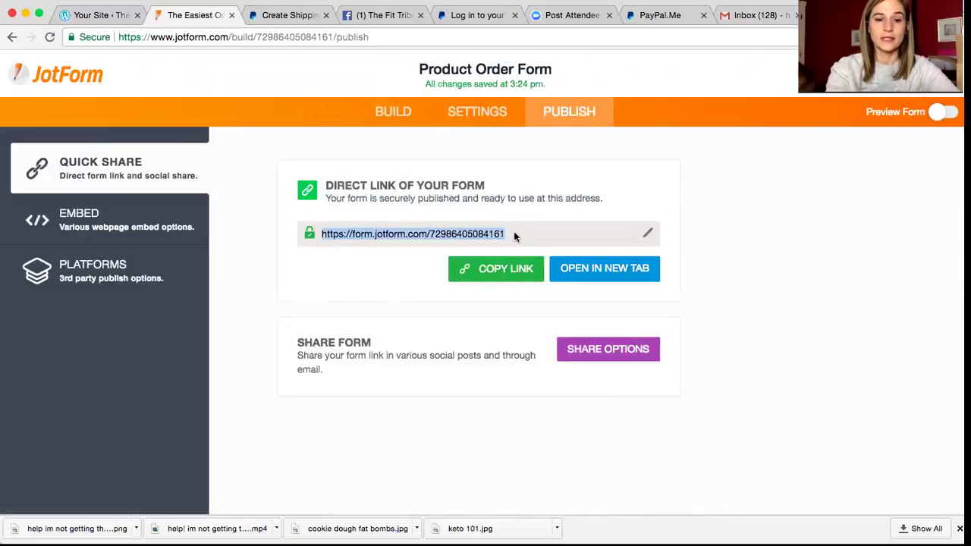